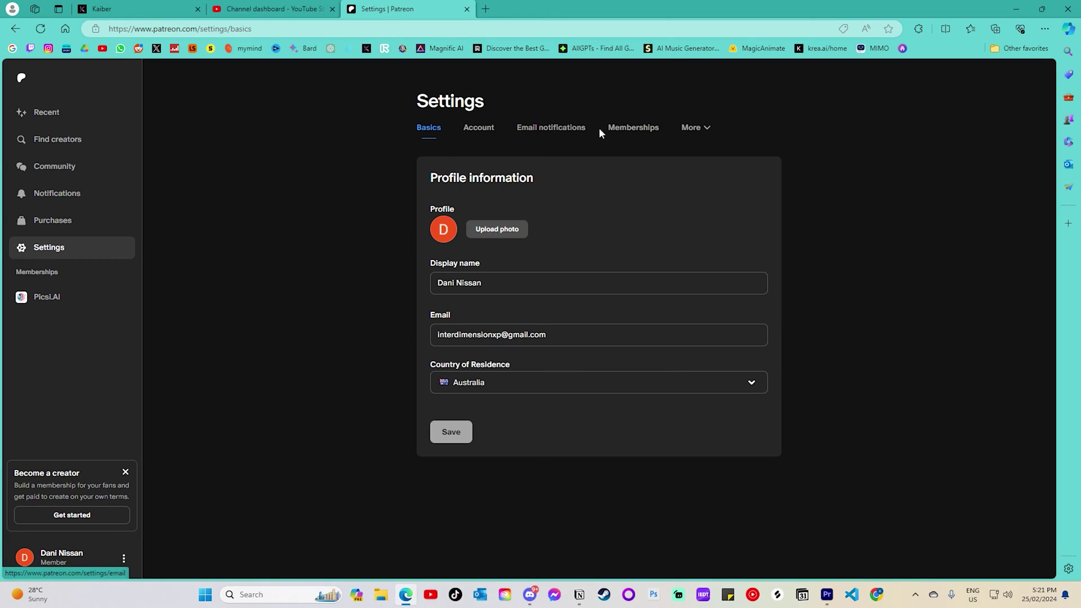
- Open the Picsi.AI membership details and view the options for switching to another tier
click(645, 129)
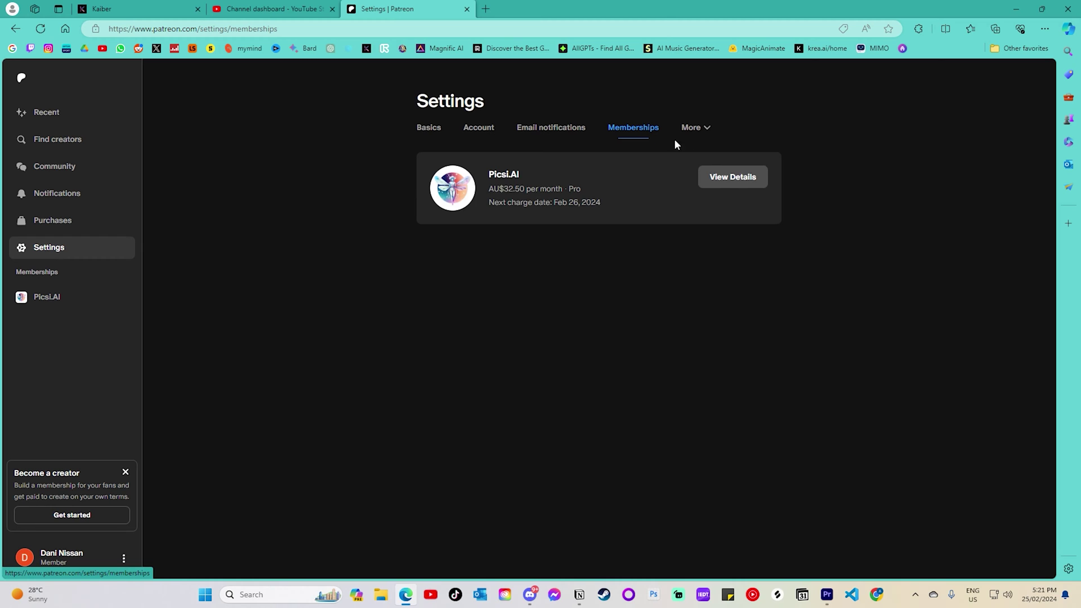
click(733, 178)
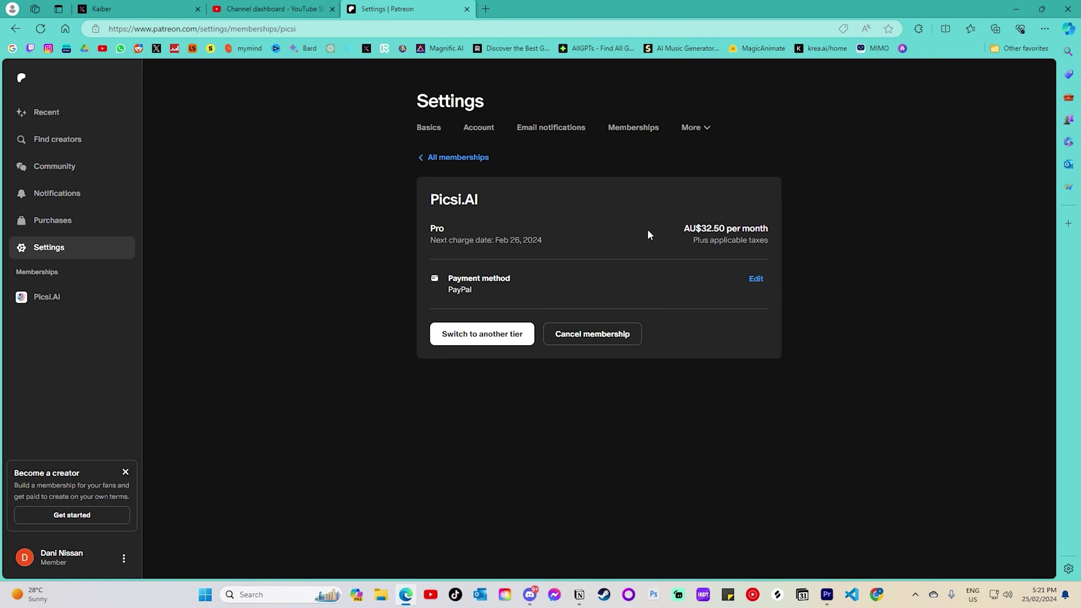
click(465, 338)
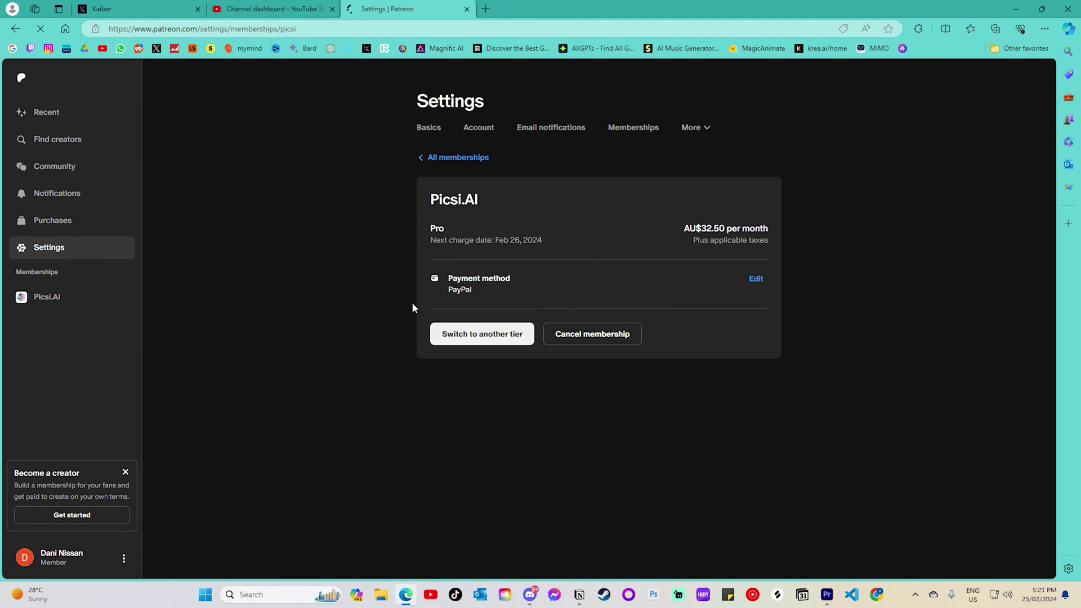
scroll(377, 272, up, 9)
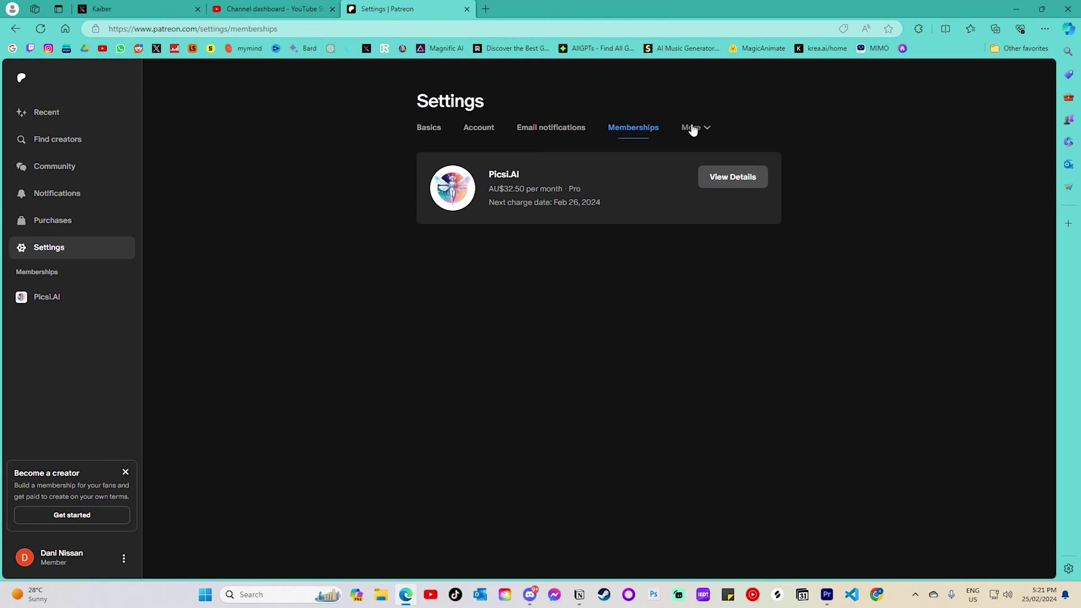
- Open the Discord connection under the Patreon account's connected apps
click(692, 128)
click(708, 192)
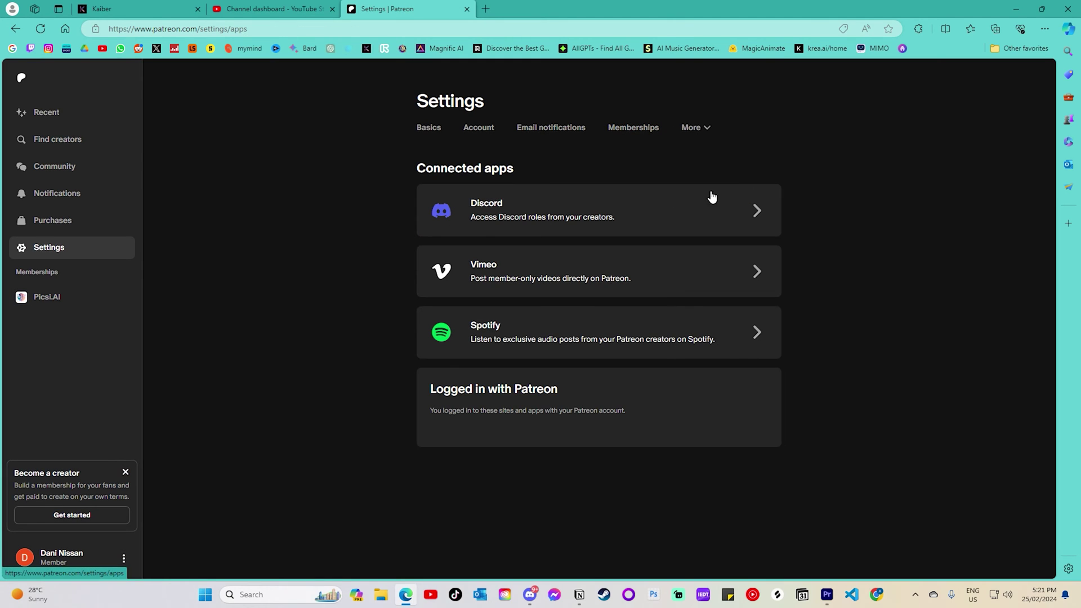
click(726, 223)
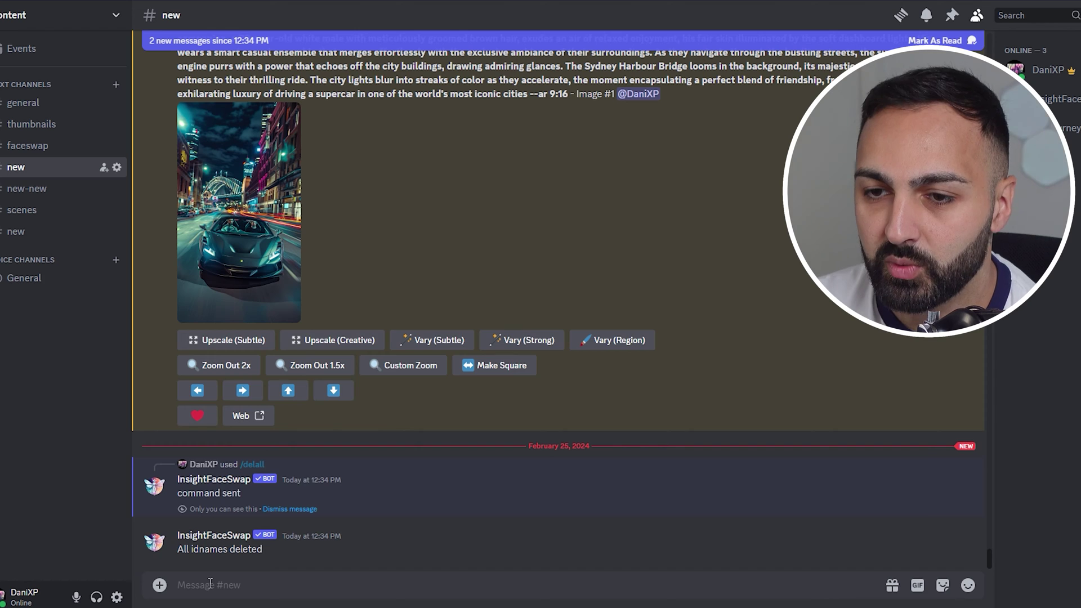
- Save a face identity with the saveid command, attaching the bearded man's selfie from the Desktop and entering his first name as idname
text(/)
click(414, 422)
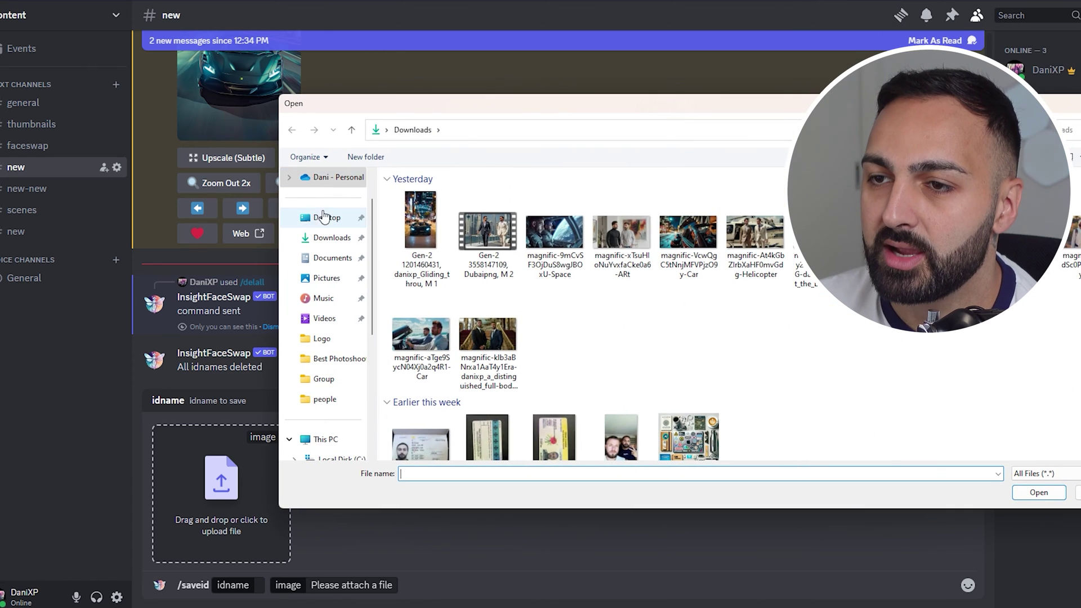
click(323, 218)
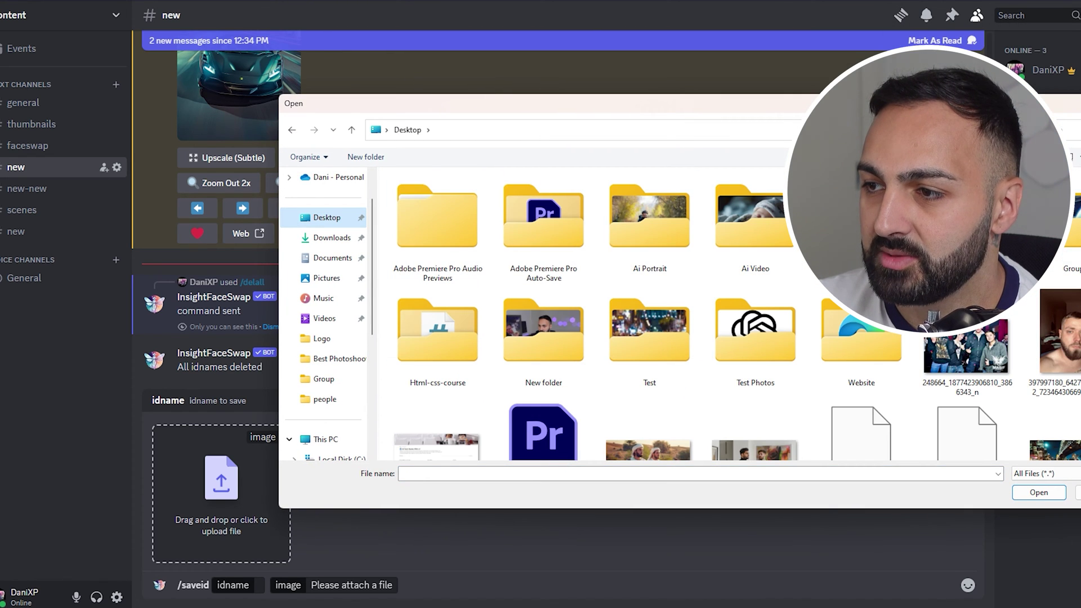
scroll(591, 314, down, 2)
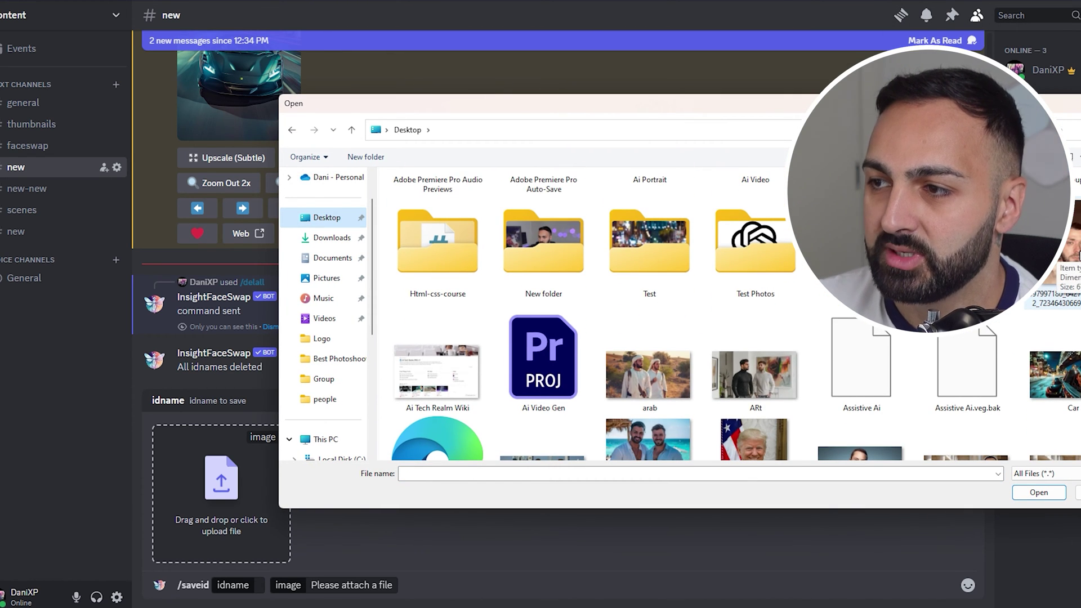
double_click(1072, 259)
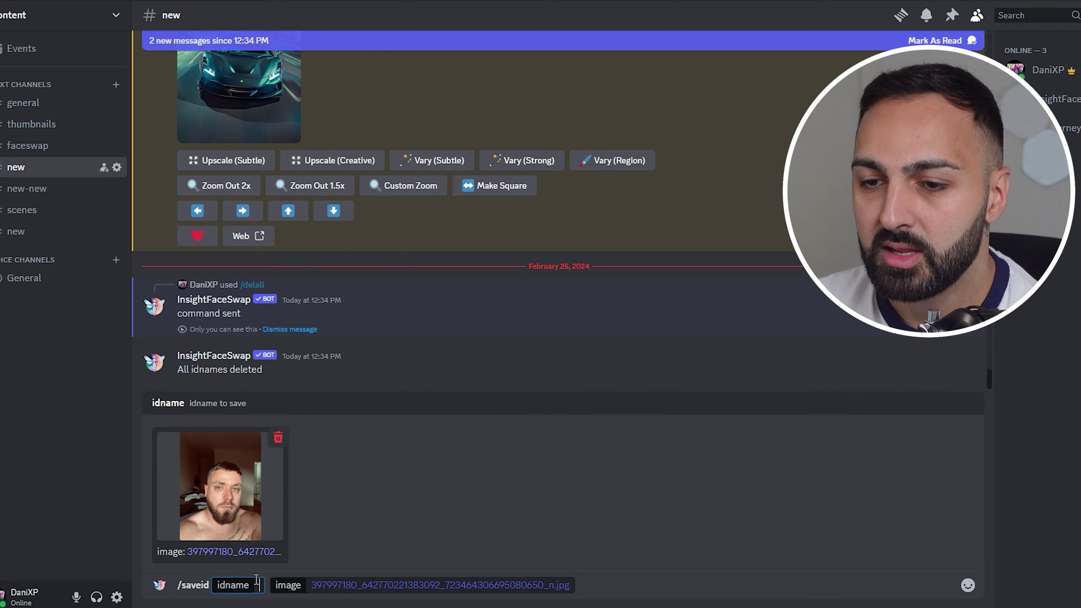
text(wade)
key(Return)
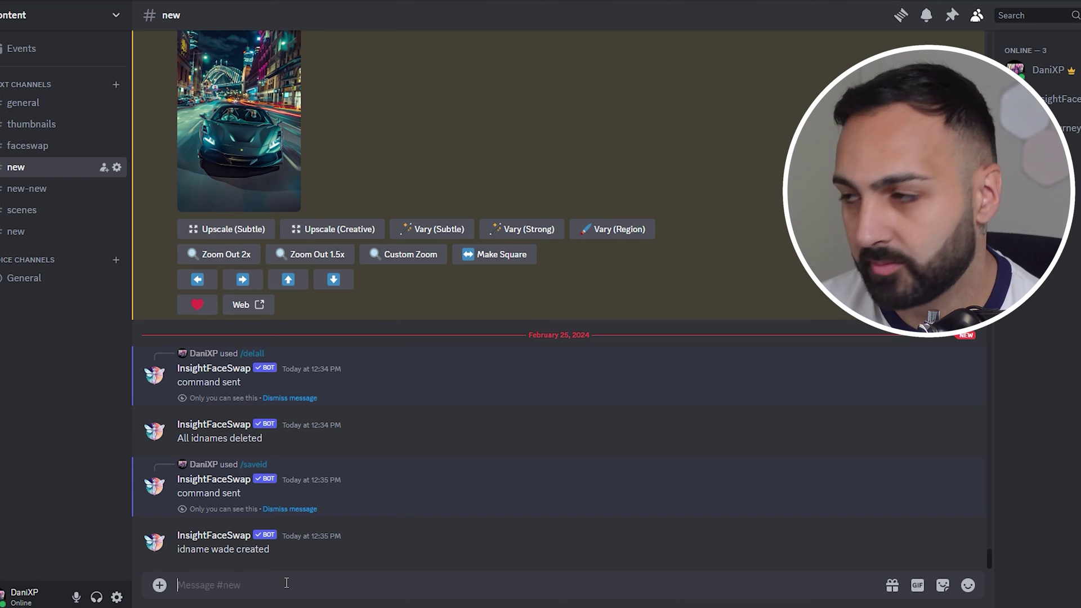
- Save a second face identity with saveid, using IMG_4211 from the Best Photoshoot folder in Pictures and the idname me
text(/)
key(Return)
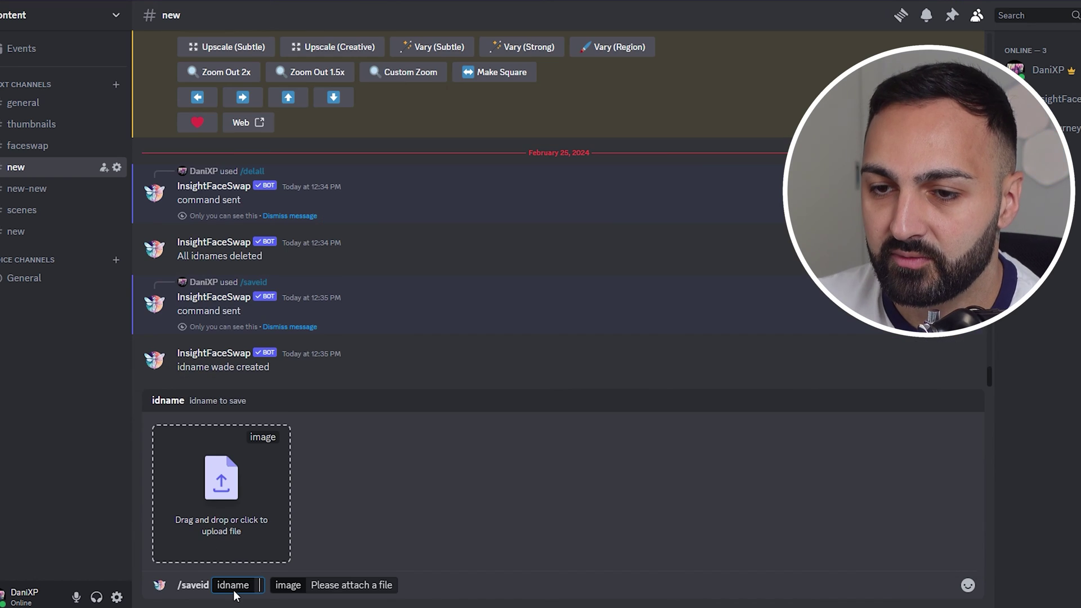
click(231, 495)
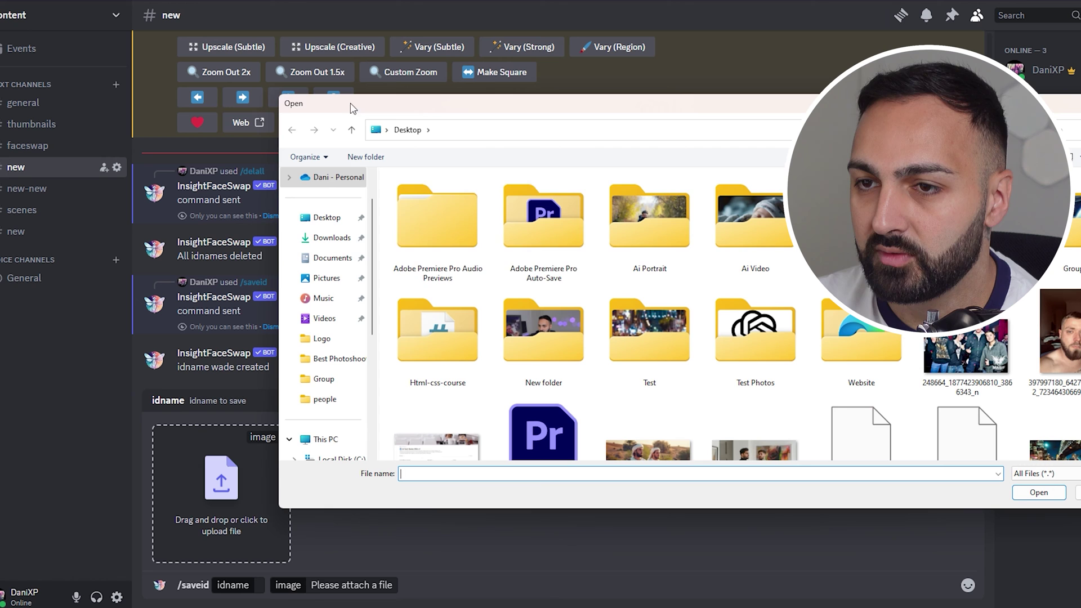
click(327, 278)
double_click(555, 205)
scroll(811, 319, down, 5)
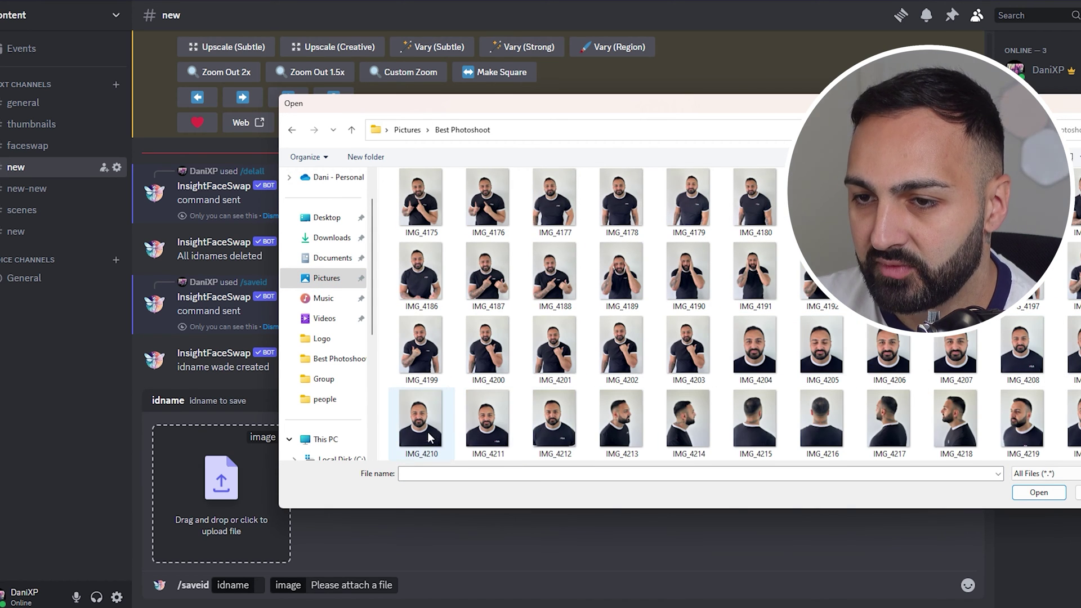
double_click(481, 430)
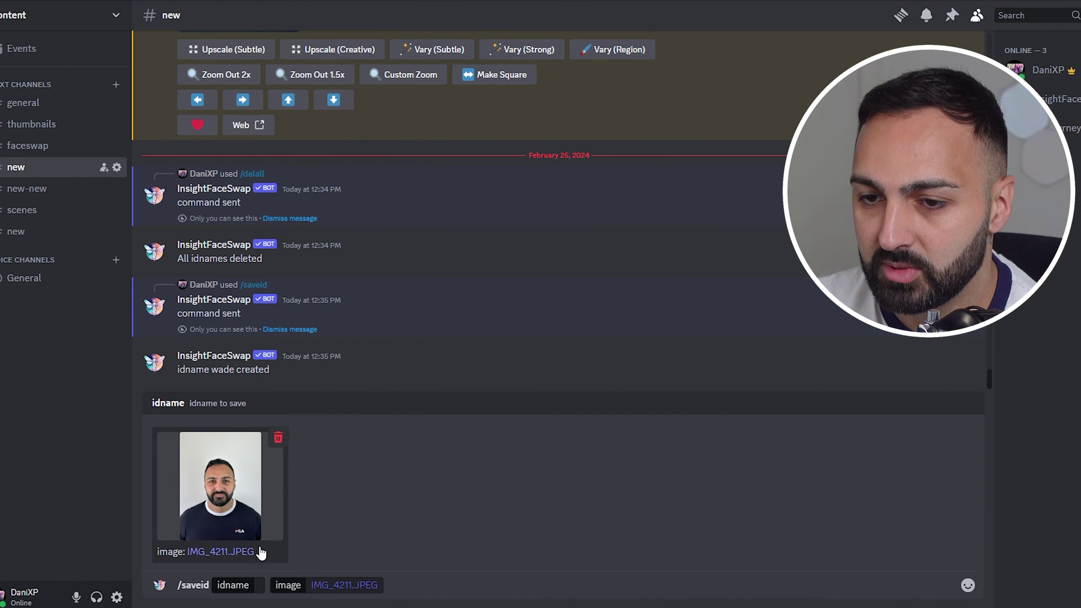
text(dani)
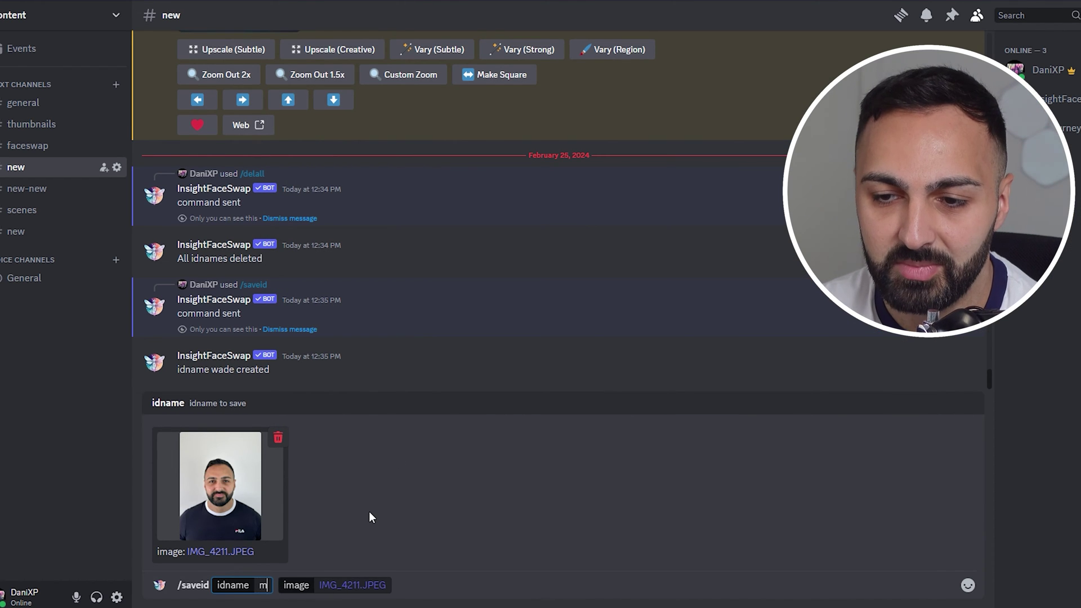
key(Return)
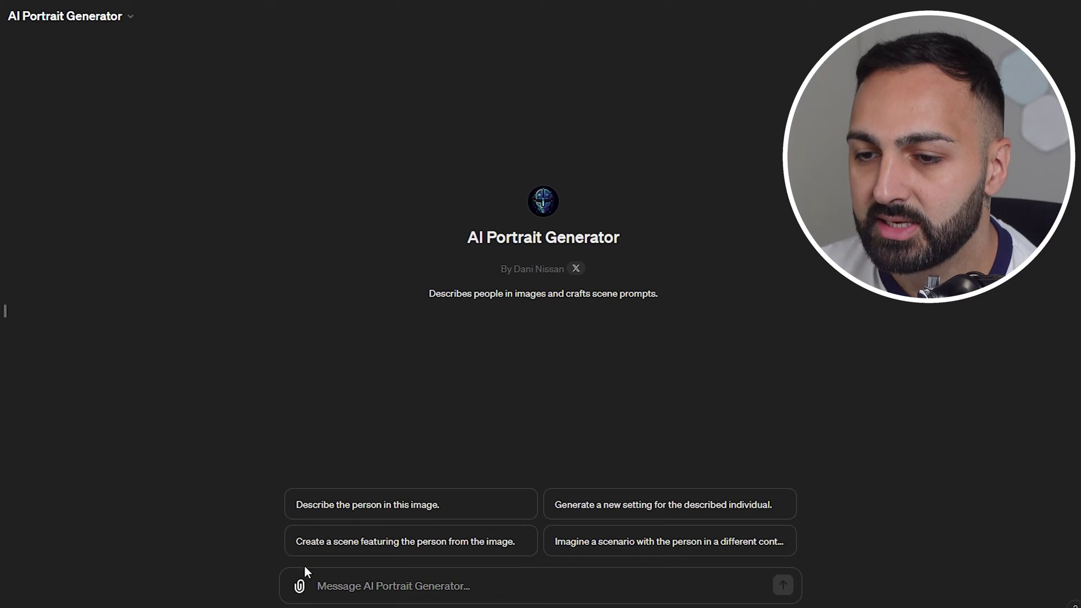
- In the AI Portrait Generator chat, attach the dark-haired man's portrait from Best Photoshoot and the bearded man's selfie from the Desktop
click(298, 588)
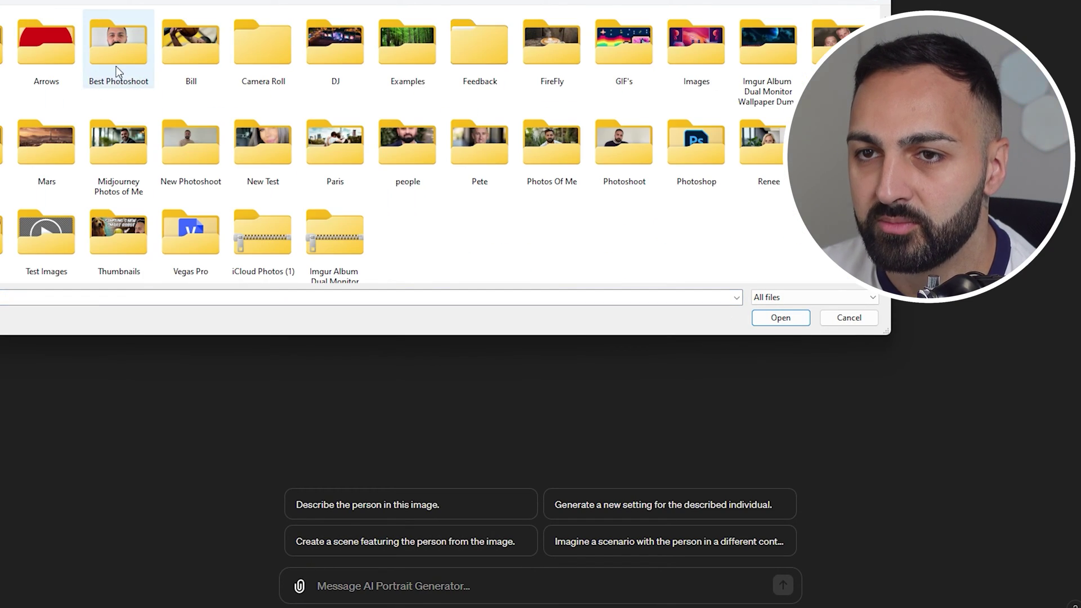
double_click(116, 34)
scroll(117, 168, down, 5)
double_click(39, 171)
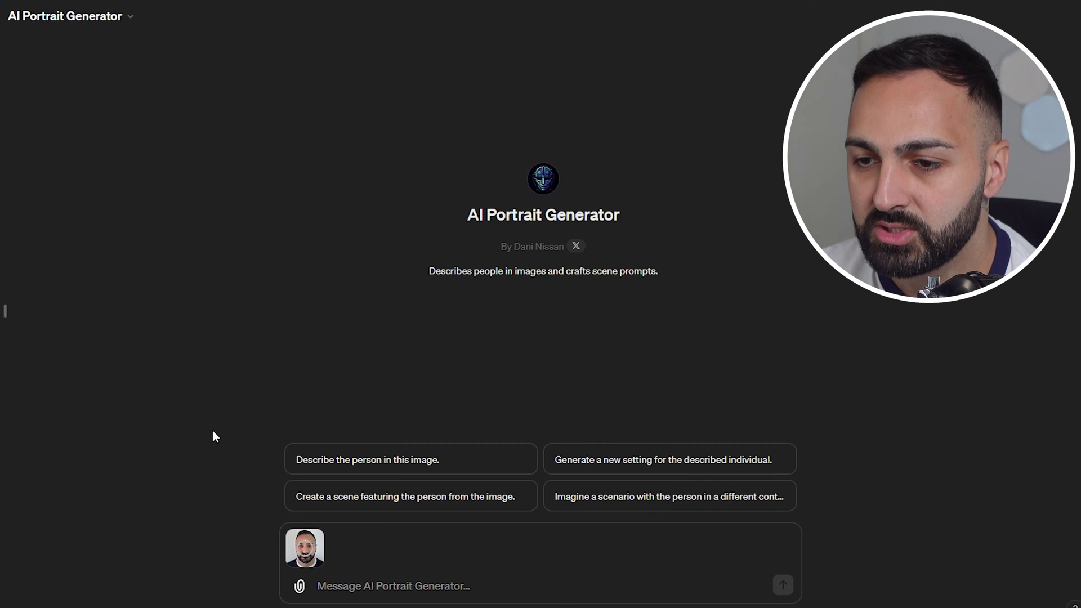
click(300, 587)
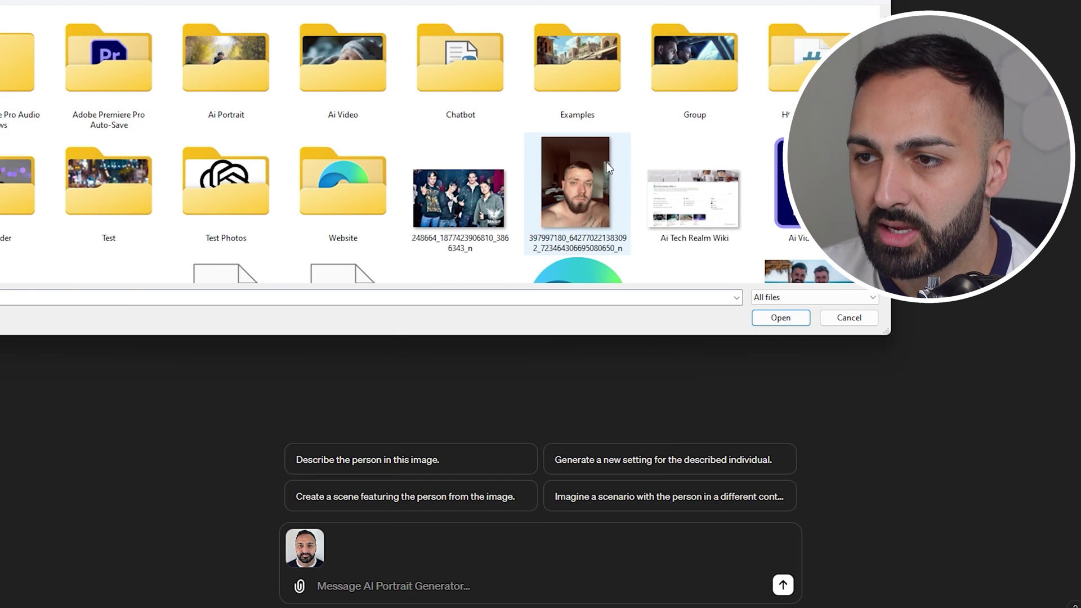
double_click(606, 163)
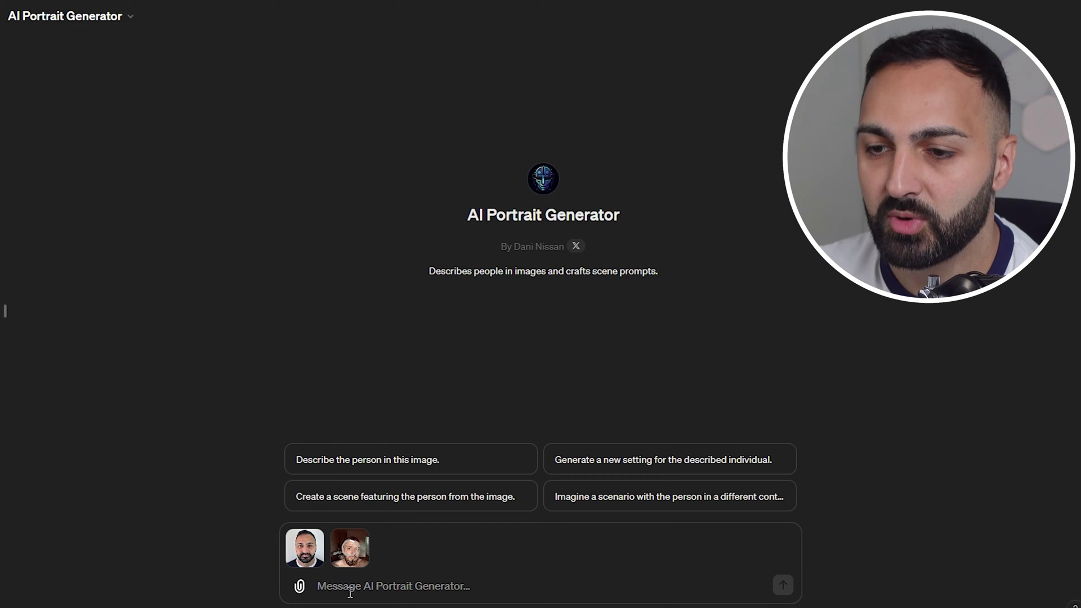
- Request an analysis of both men's facial features excluding expression, noting a 31-year-old Assyrian male on the left and a 30-year-old white male on the right
text(First - Please analyze the facial features, hair, complexion, age, and race of the individuals in the images. Provide a description that covers these aspects, focusing on both the individual's hair, skin tone, facial structure, and any distinguishing features. Exclude expression from the analysis.  Additional Information - The guy on the left is a 31-year-old Assyrian male - The guy on the right is a 30-year-old white male)
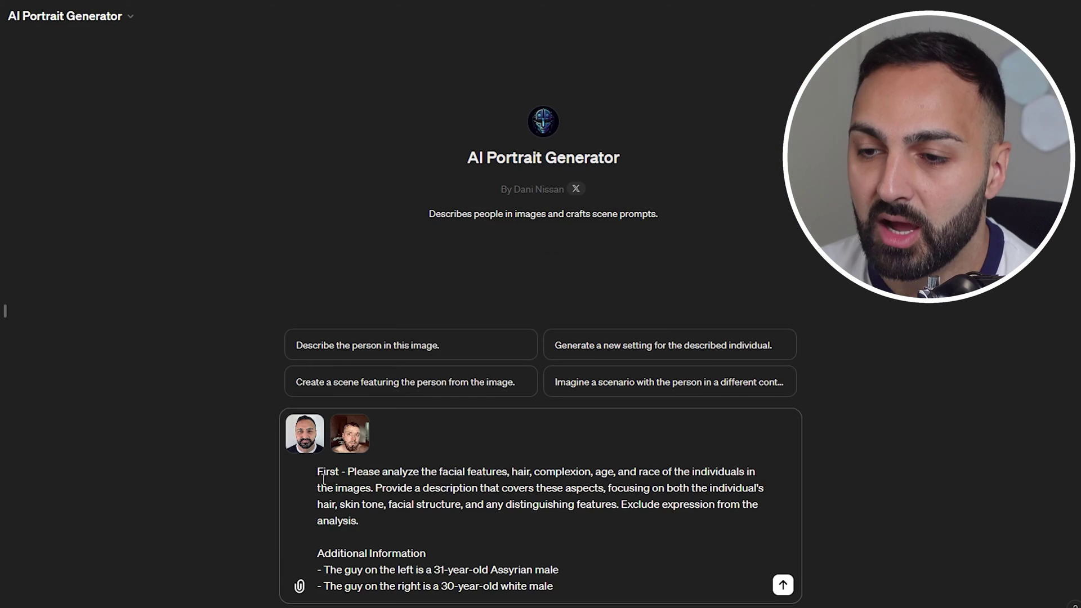
drag(318, 471, 393, 522)
click(393, 522)
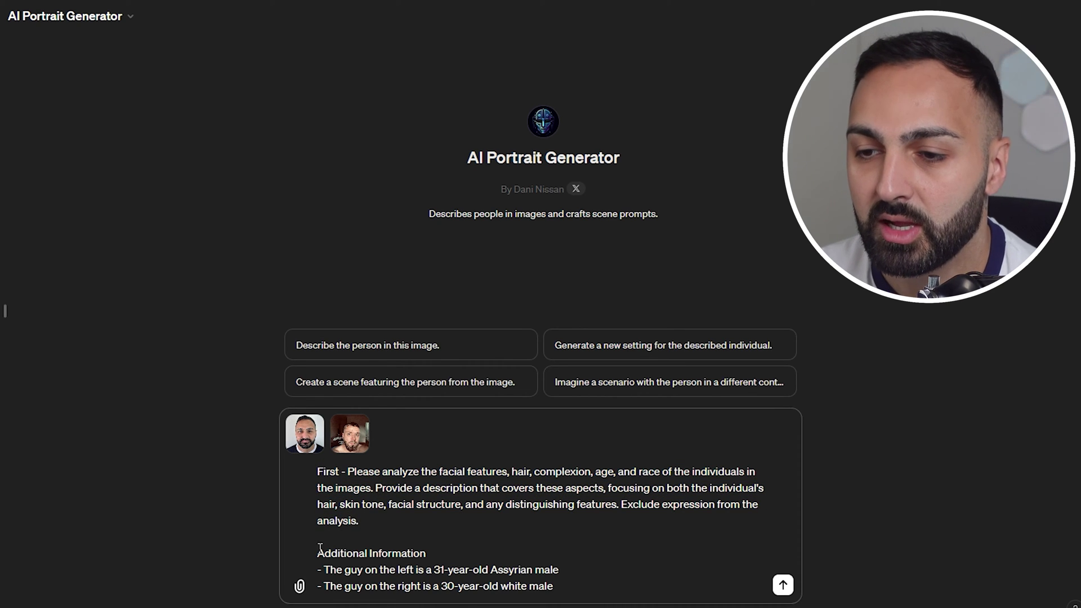
click(433, 553)
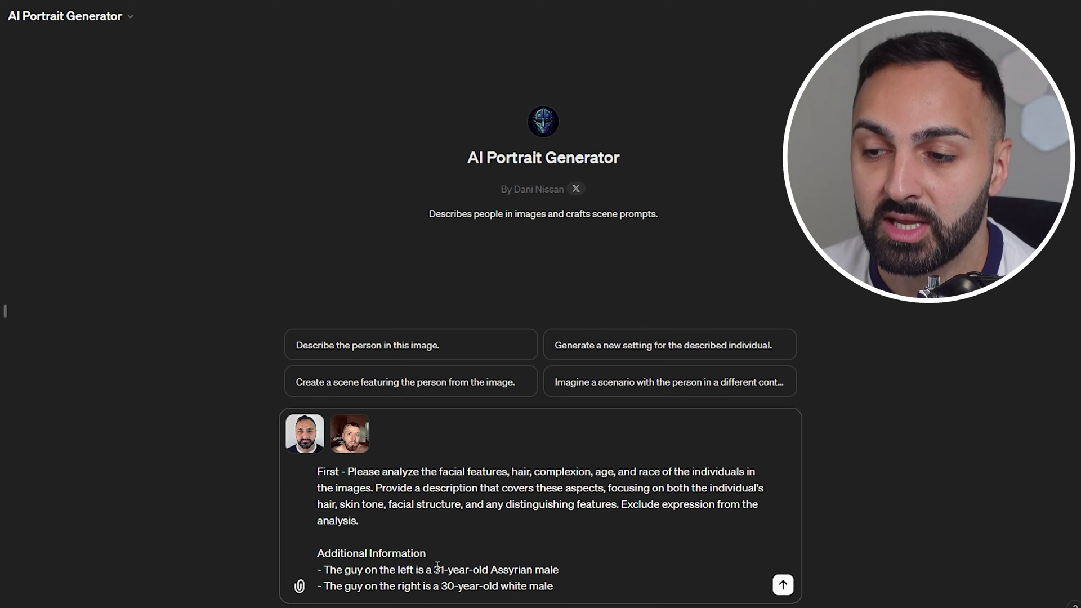
click(783, 585)
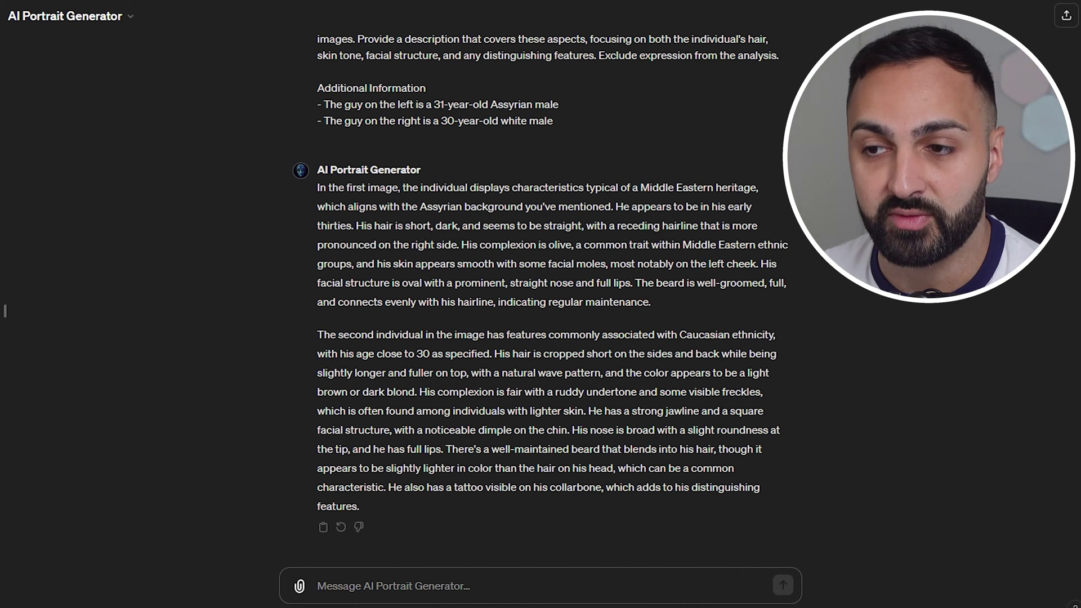
- Request scene prompts showing both smiling individuals in various environments with consistent features and "—ar 16:9" appended, and review the reply
text(Based on the detailed descriptions provided, create individual scene prompts featuring both handsome and smiling individuals in various environments. Ensure their physical features remain consistent across all scenarios, only altering the backdrop to place them in different settings. Append "—ar 16:9" at the end of every prompt, and remember to highlight their attractive appearances and cheerful expressions in each narrative. Focus on crafting one unique scene at a time, ensuring both individuals are included in every description.)
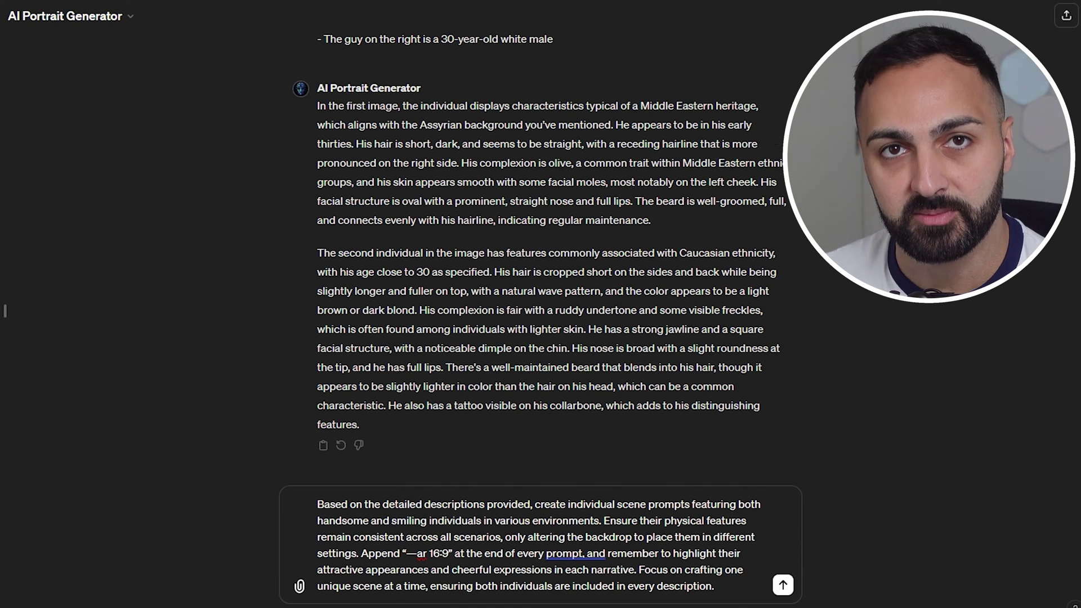
key(Return)
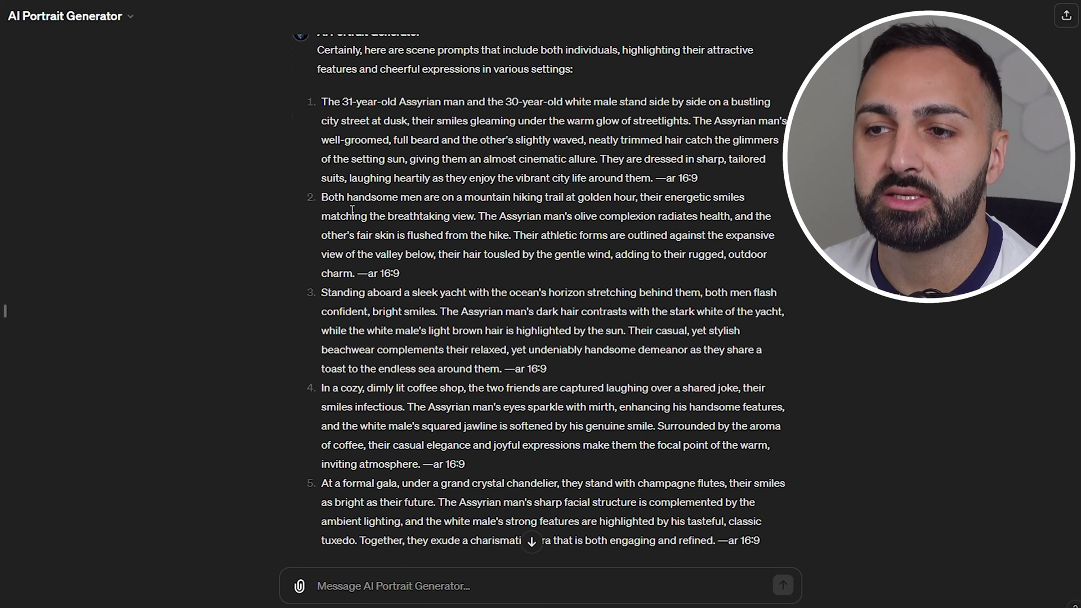
scroll(316, 424, down, 2)
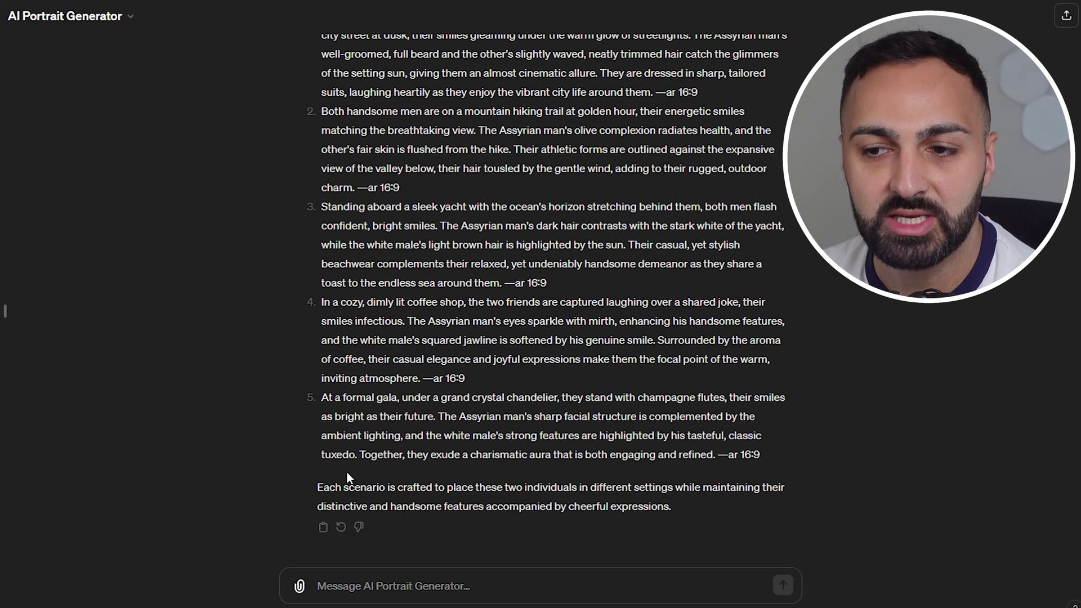
- Send the follow-up request "Please provide one Prompt at a Time"
click(366, 595)
text(Please provide one Prompt at a Time)
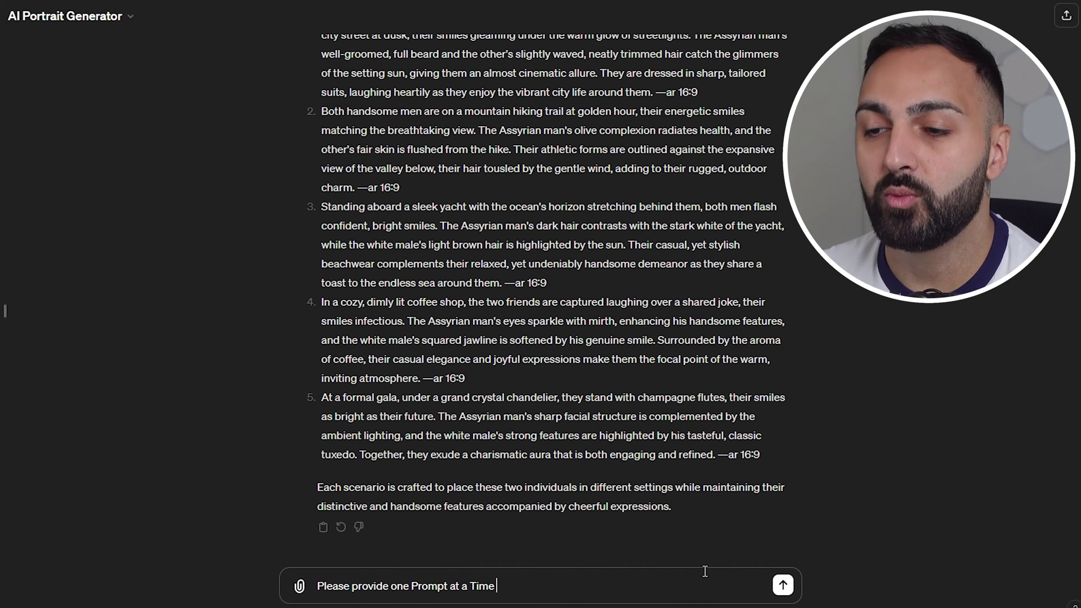
key(Return)
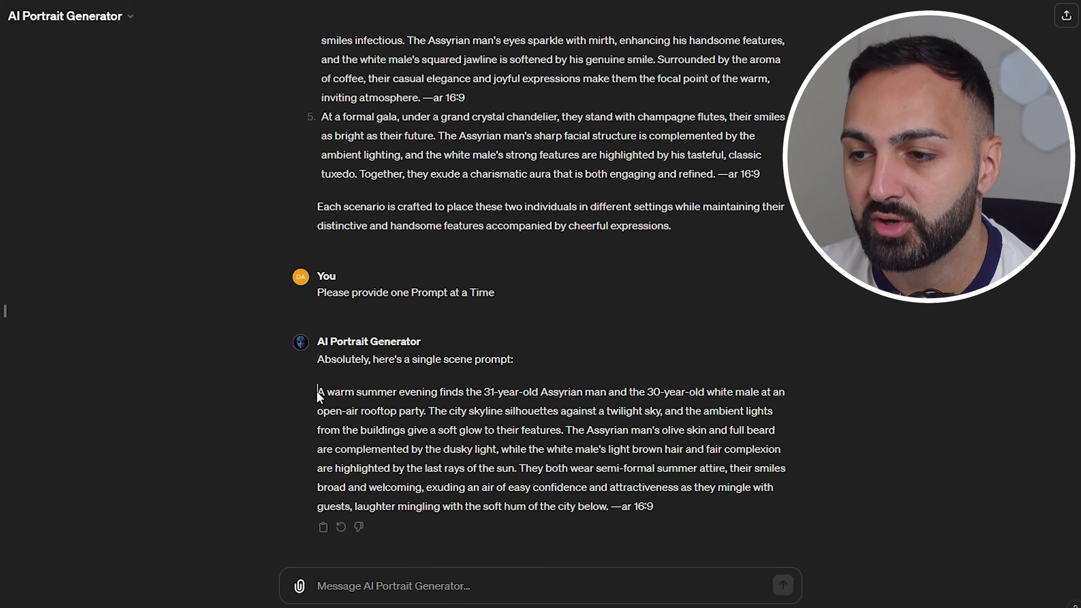
- Copy the rooftop party scene prompt and switch to the #new channel in Discord
drag(316, 391, 712, 509)
click(711, 509)
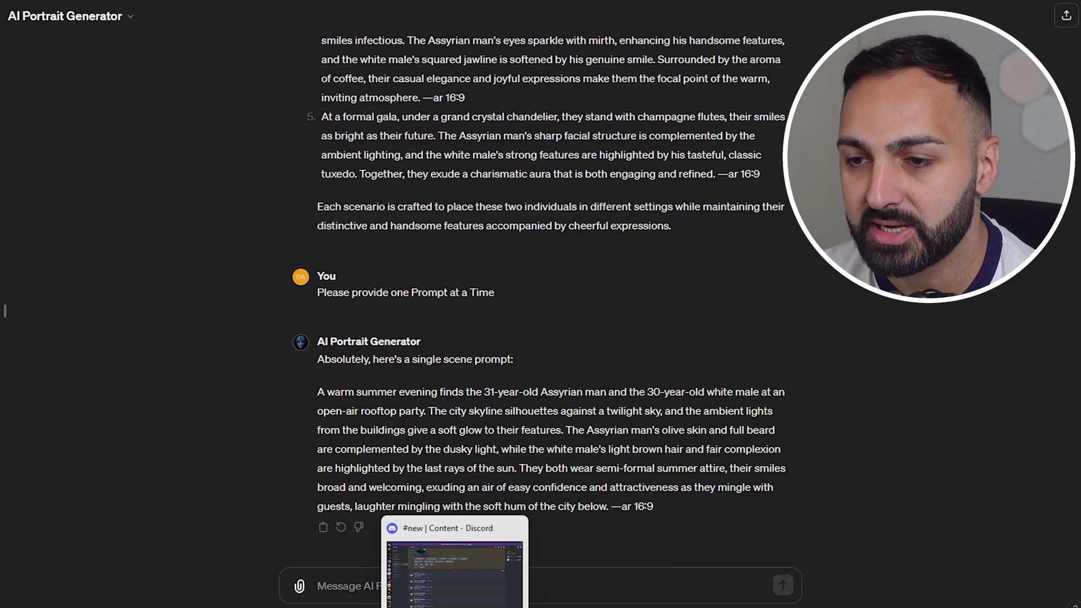
click(454, 607)
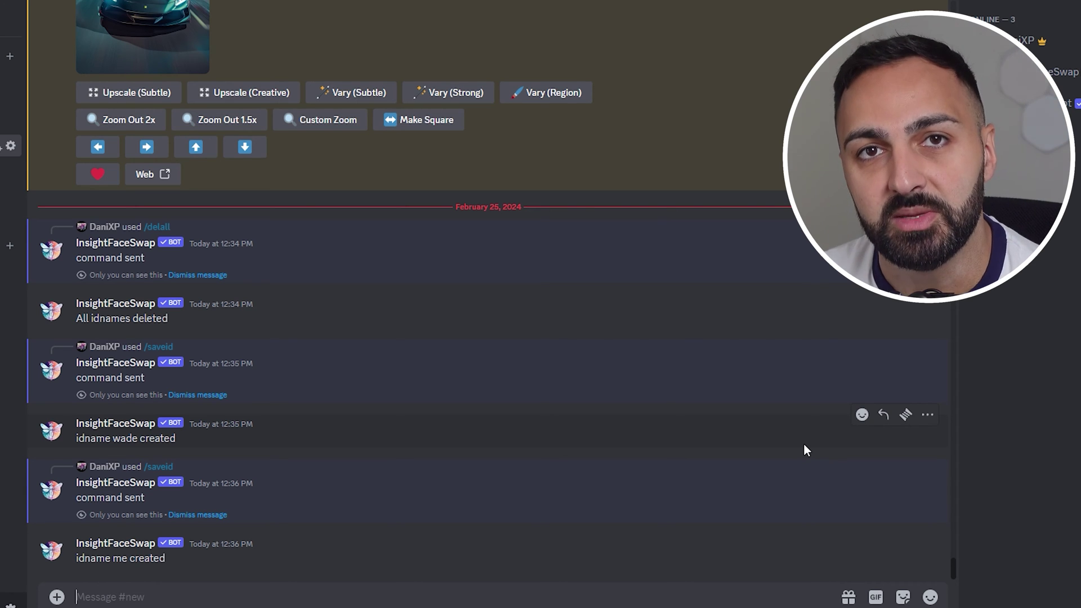
- Set both saved idnames as the current InsightFaceSwap identities with /setid, comma-separated and with "me" first
text(/)
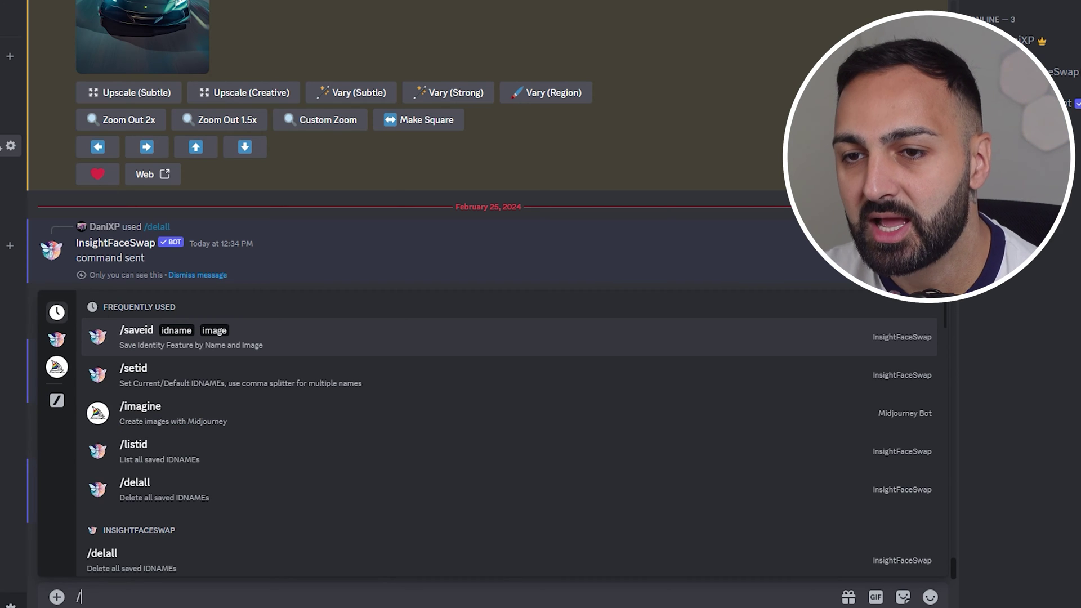
key(Down)
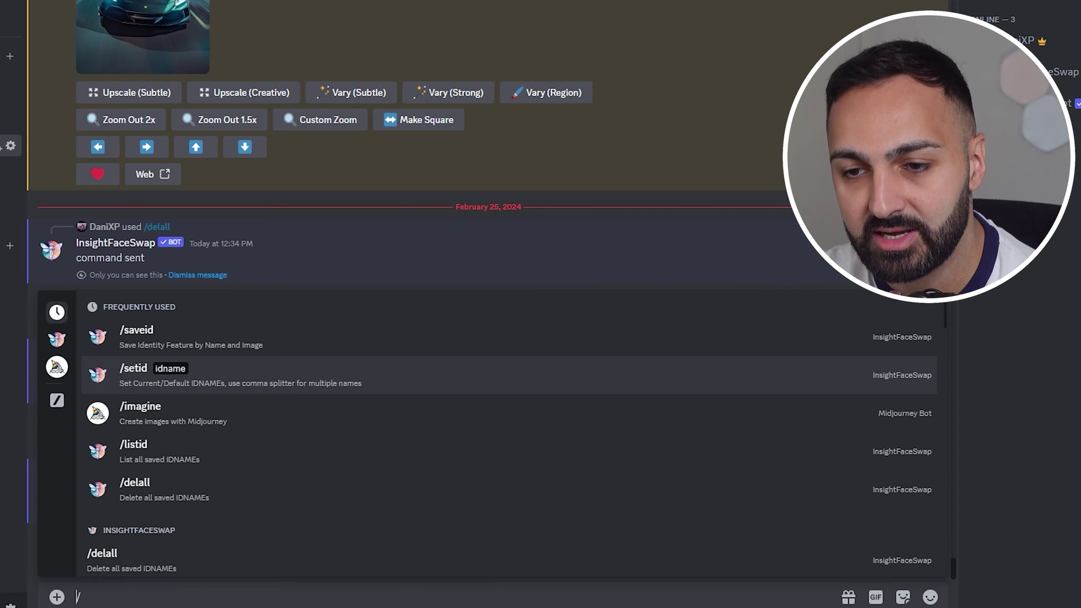
key(Return)
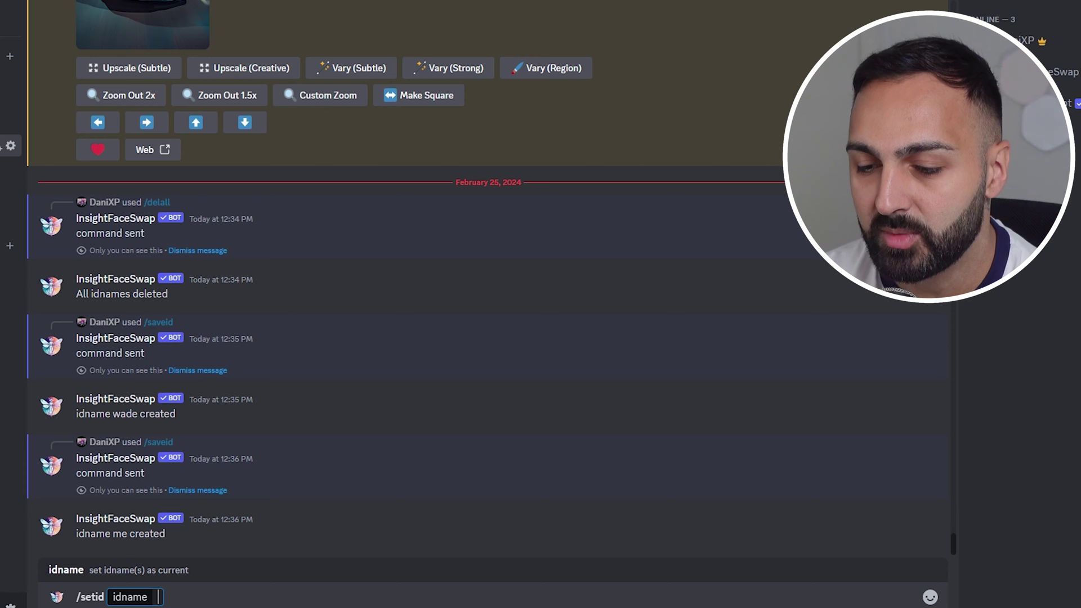
text(me)
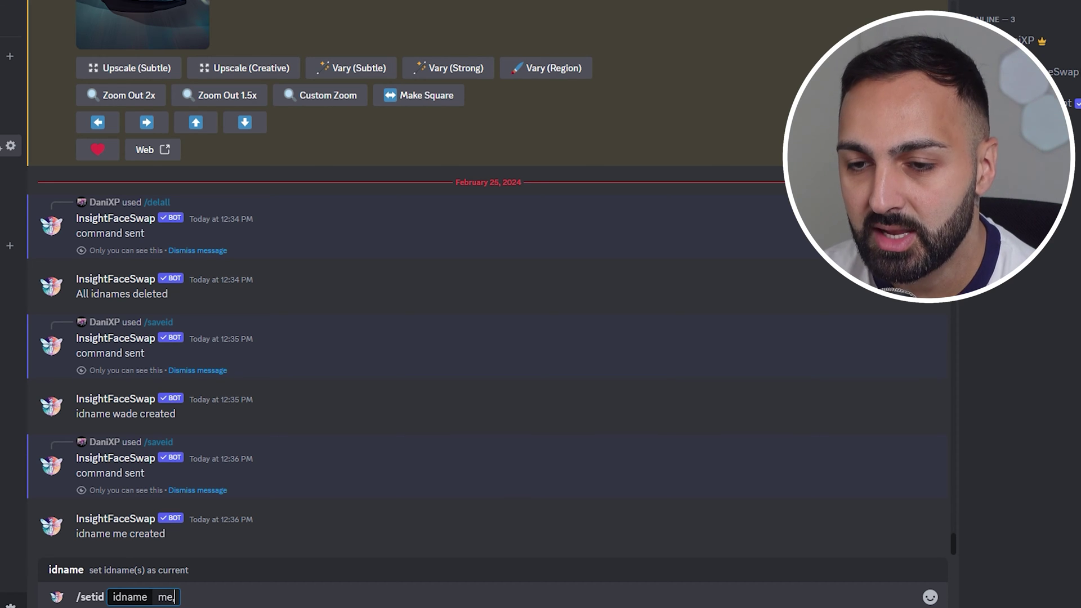
text(,wade)
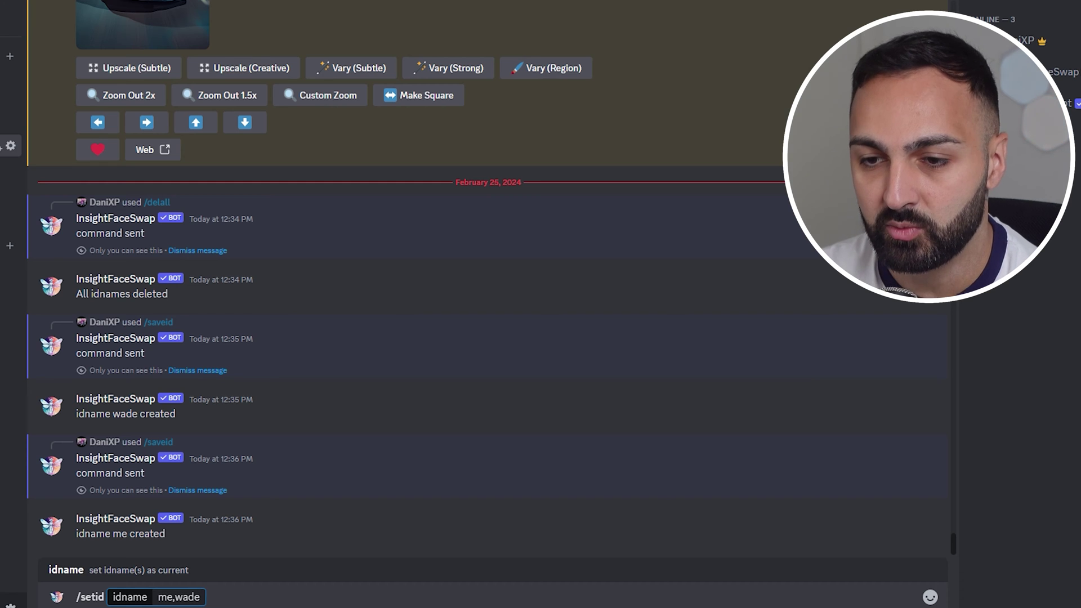
key(Return)
drag(77, 558, 193, 562)
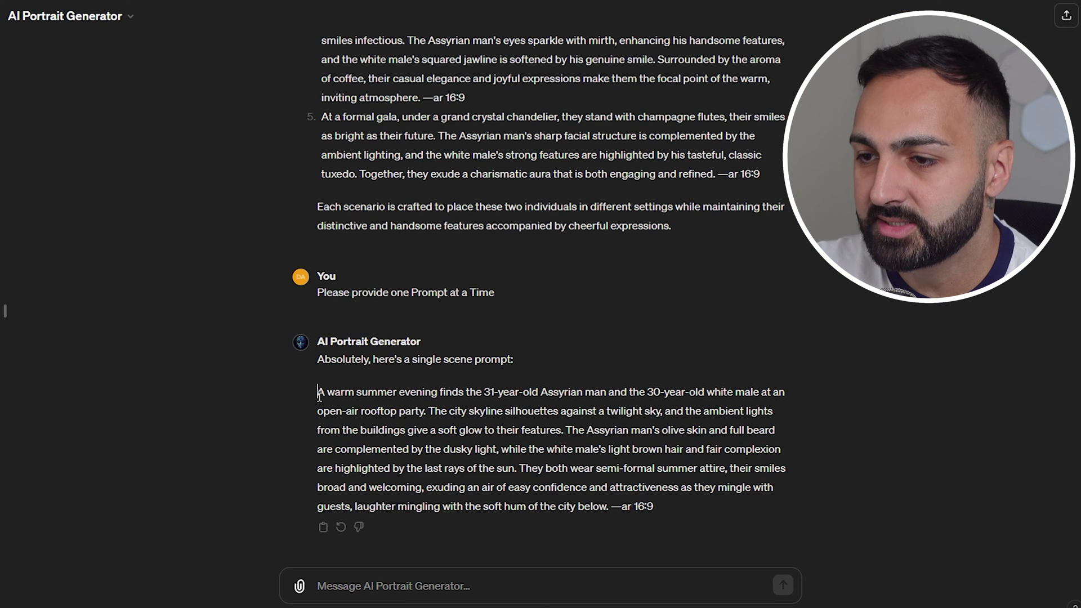
- Copy the rooftop party prompt from the AI Portrait Generator chat and submit it with Midjourney's /imagine in Discord's #new channel
drag(318, 392, 667, 512)
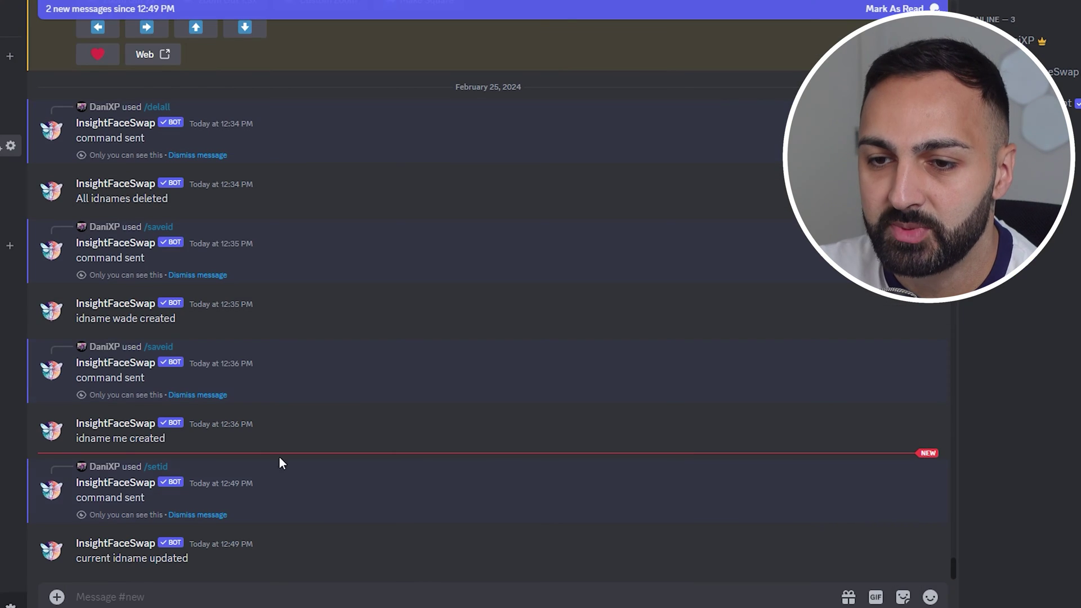
click(131, 592)
text(/)
key(Down)
key(Down)
key(Return)
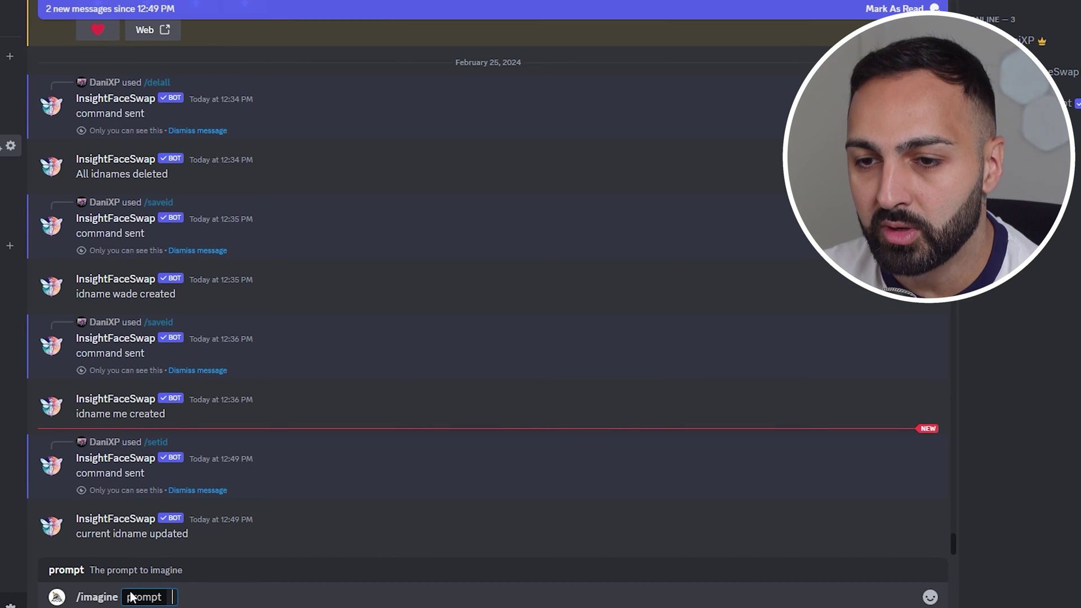
key(ctrl+v)
drag(164, 595, 850, 589)
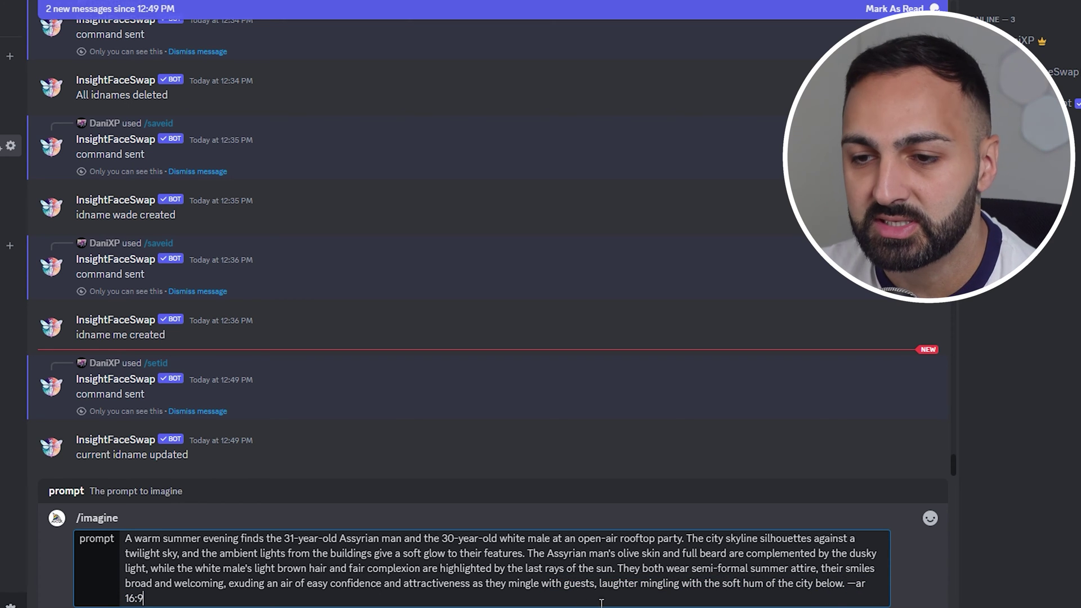
click(555, 600)
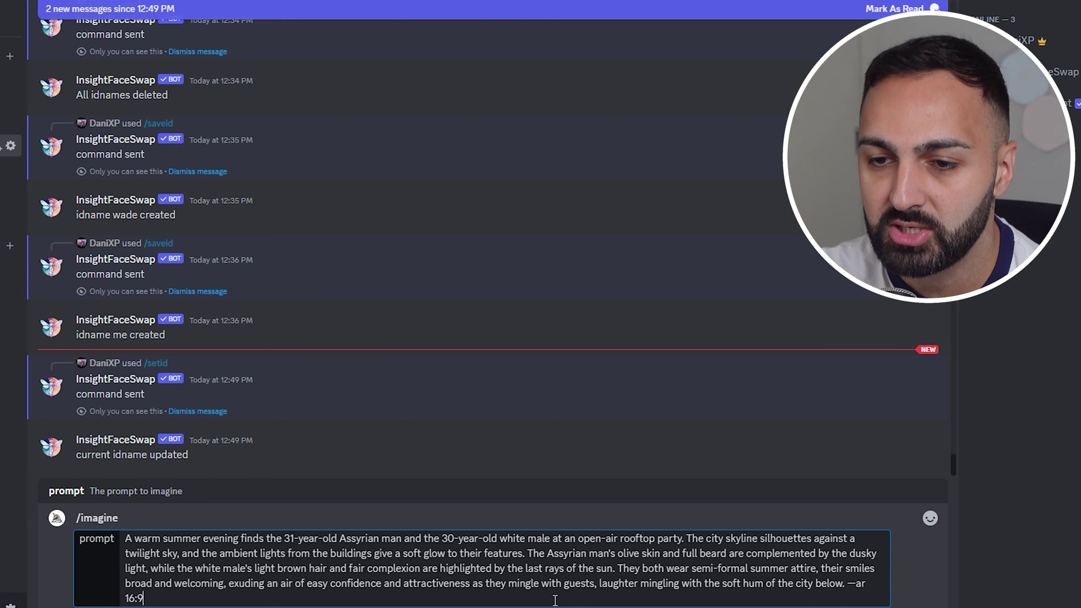
key(Return)
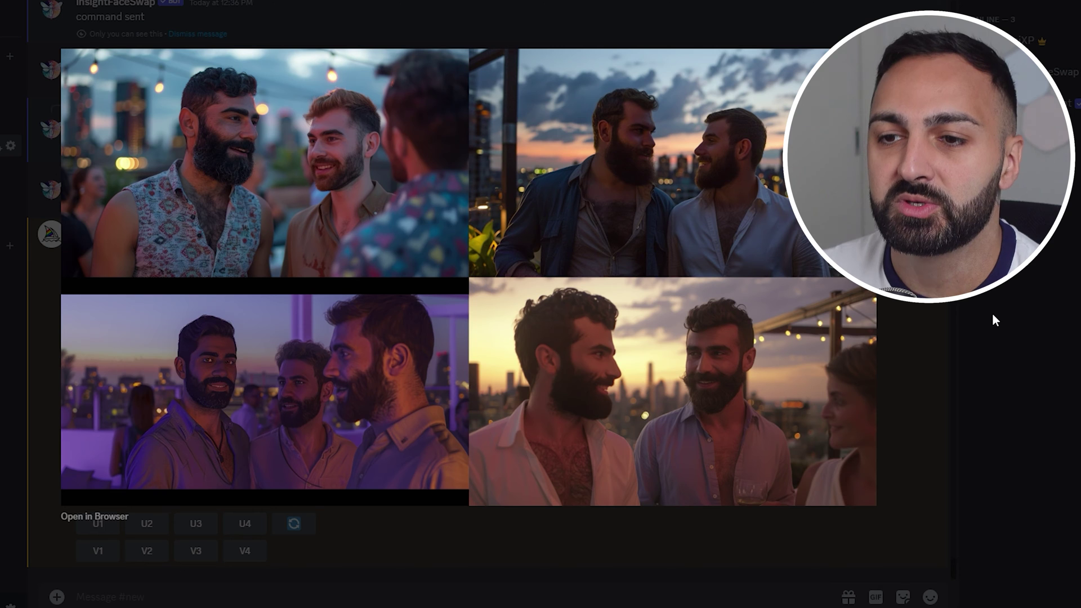
click(993, 317)
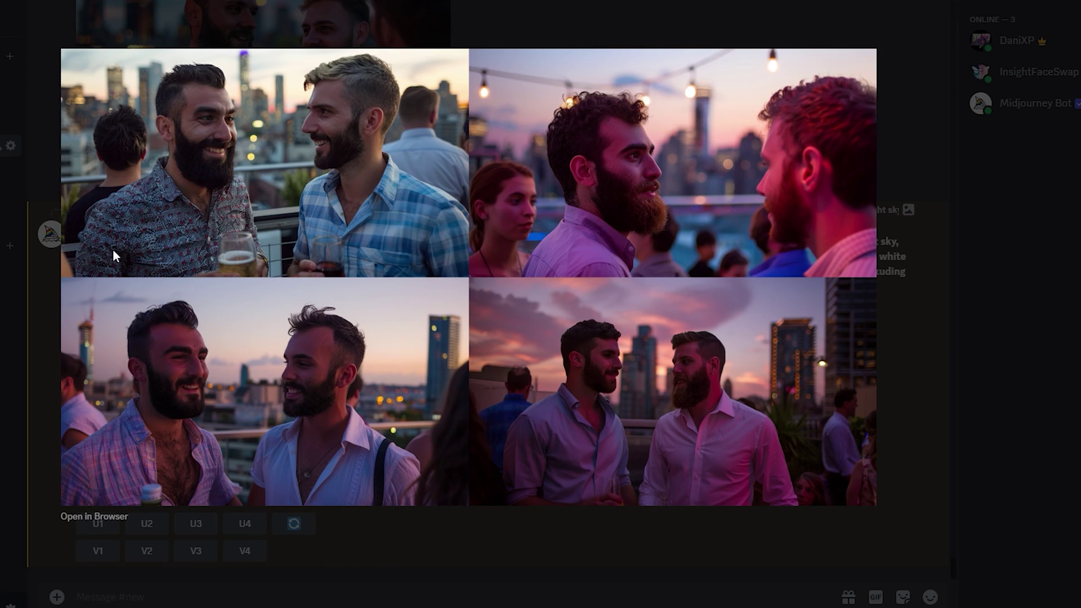
- Upscale the first image of the latest rooftop party grid and apply INSwapper to the upscaled image
key(Escape)
click(97, 523)
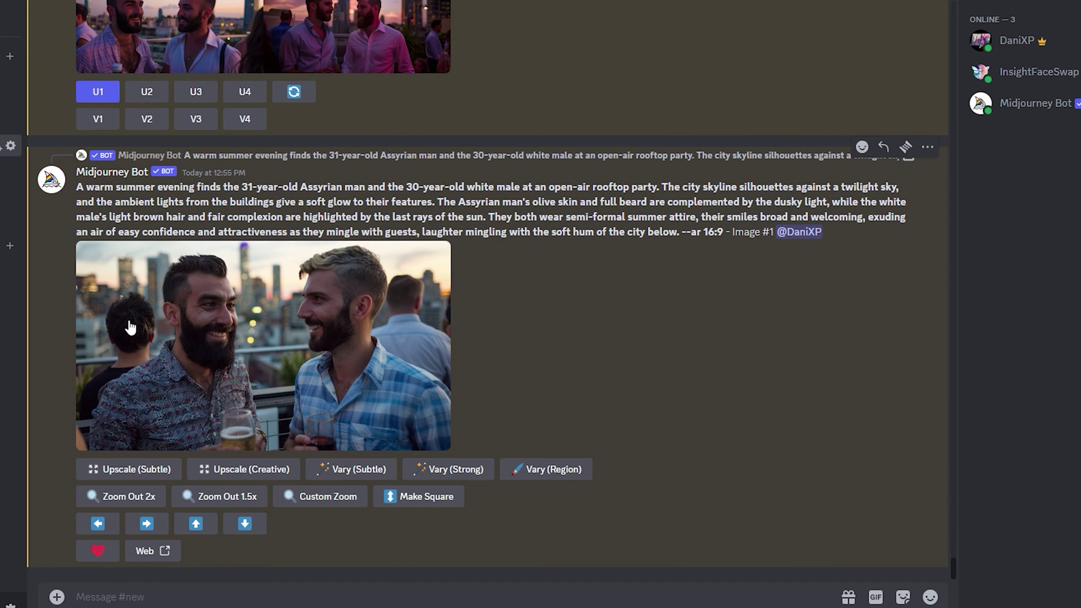
click(927, 147)
mouse_move(836, 306)
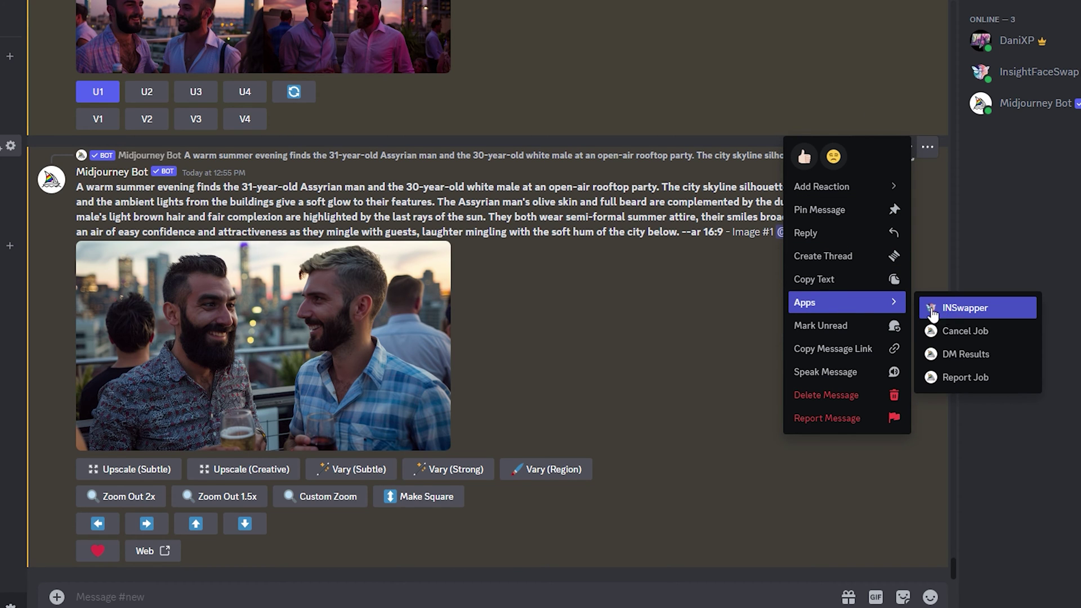
click(963, 308)
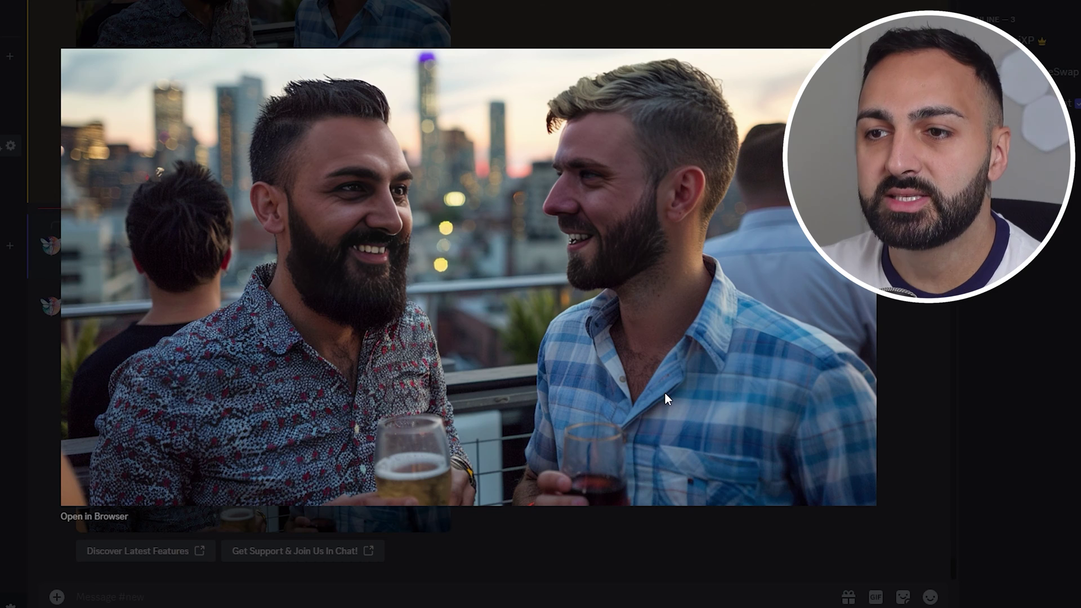
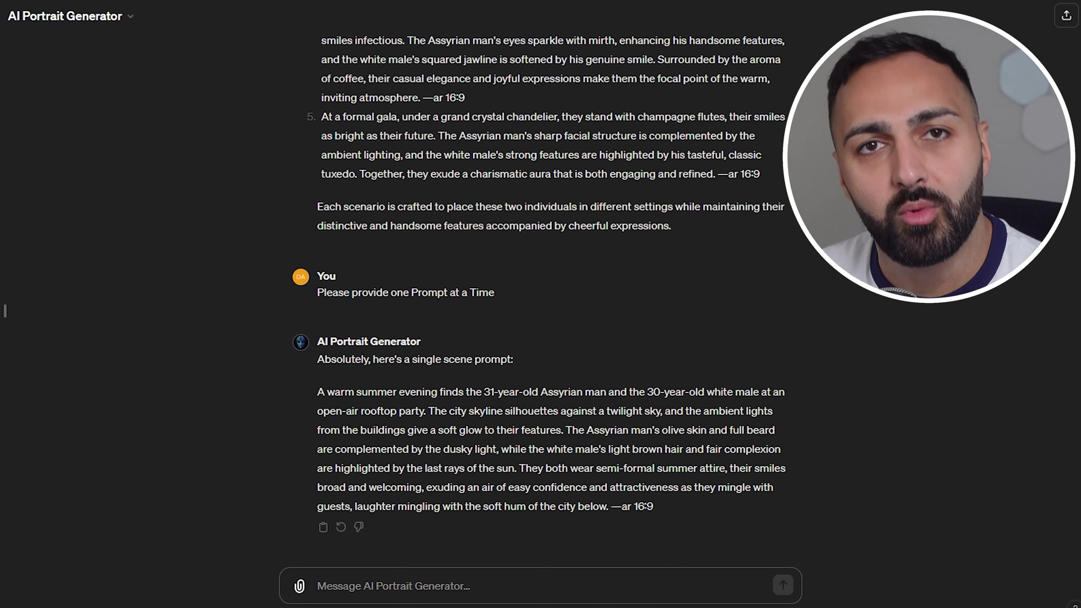
- In the AI Portrait Generator chat, request "Lets do a different scene, make them look stylish, handsome and rich" and copy the returned prompt
text(Lets do a different scene, make them look stylish, handsome and rich)
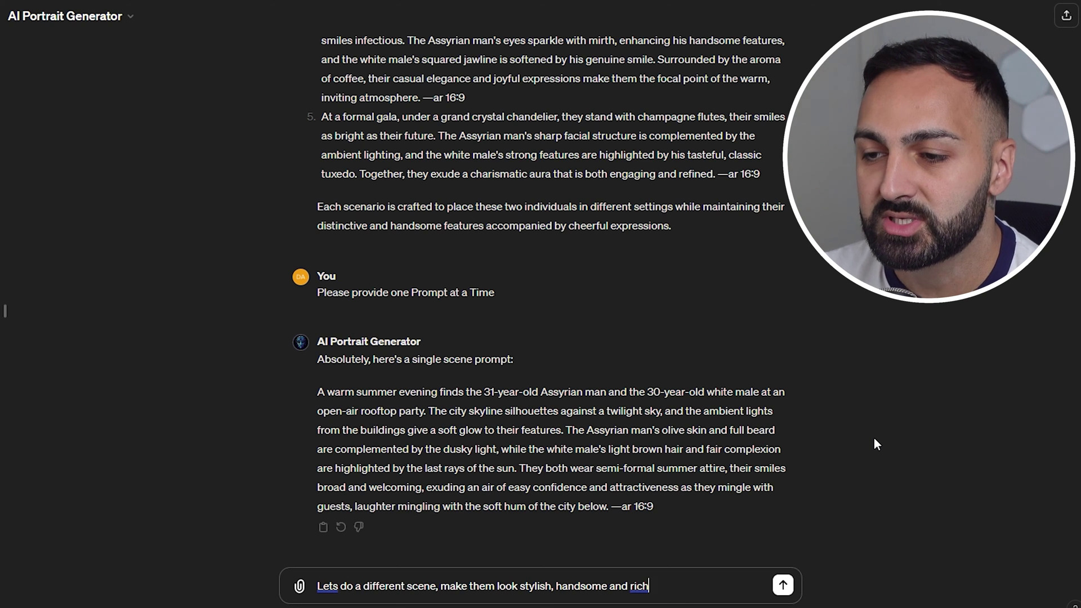
key(Return)
drag(318, 336, 526, 505)
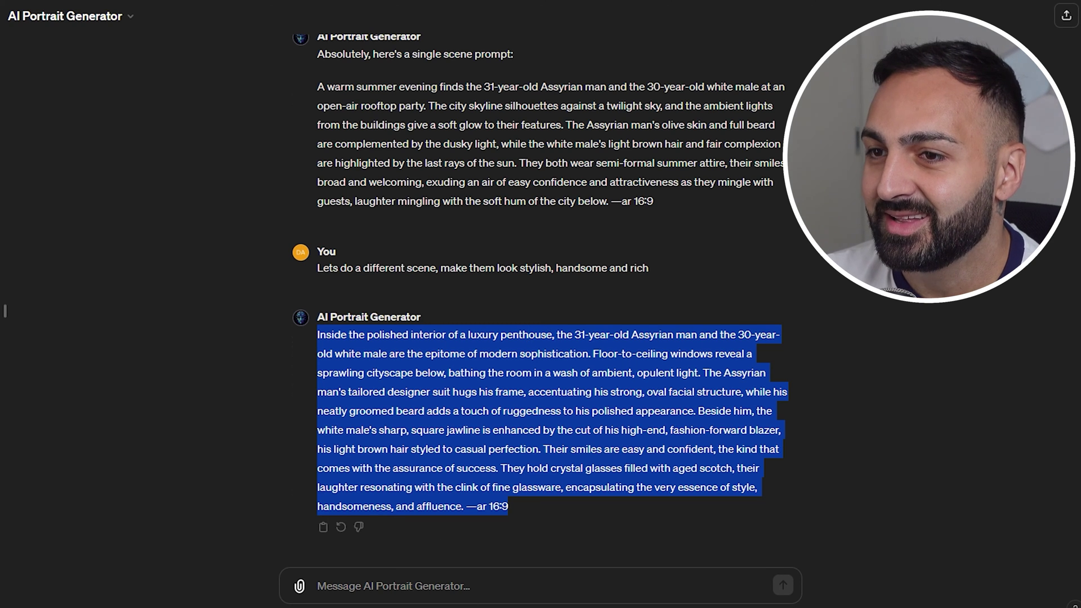
- Switch to Discord and submit the copied luxury penthouse prompt with Midjourney's /imagine
key(alt+Tab)
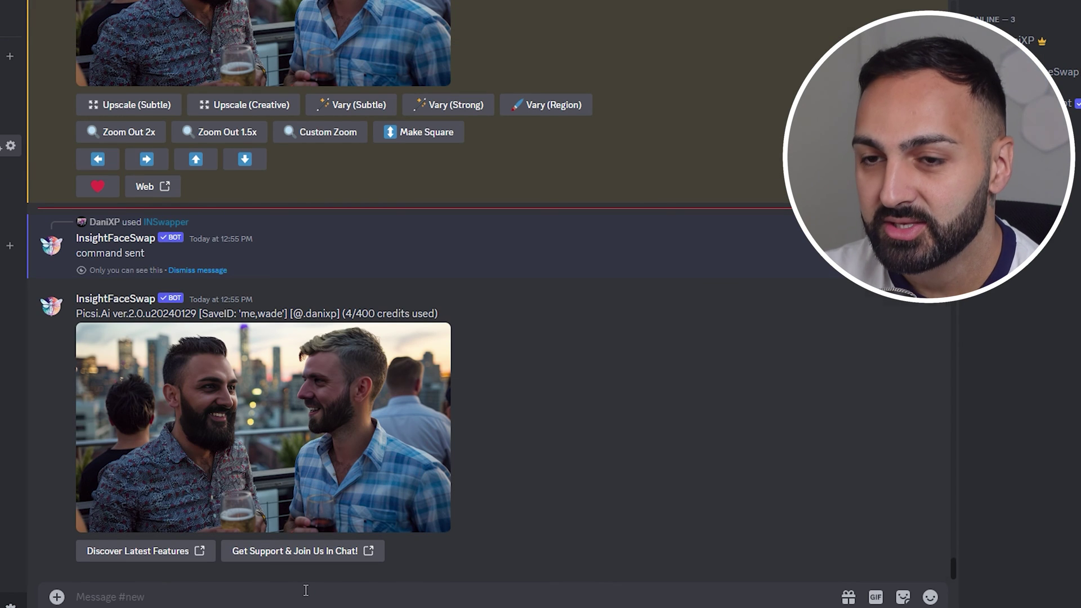
text(/)
key(Down)
key(Down)
key(Return)
key(ctrl+v)
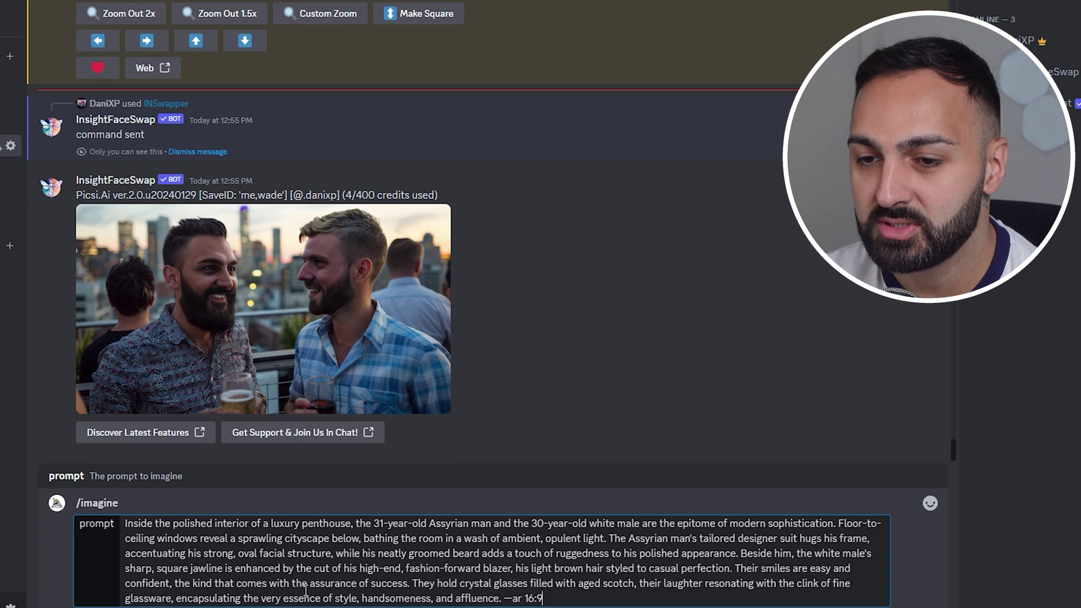
key(Return)
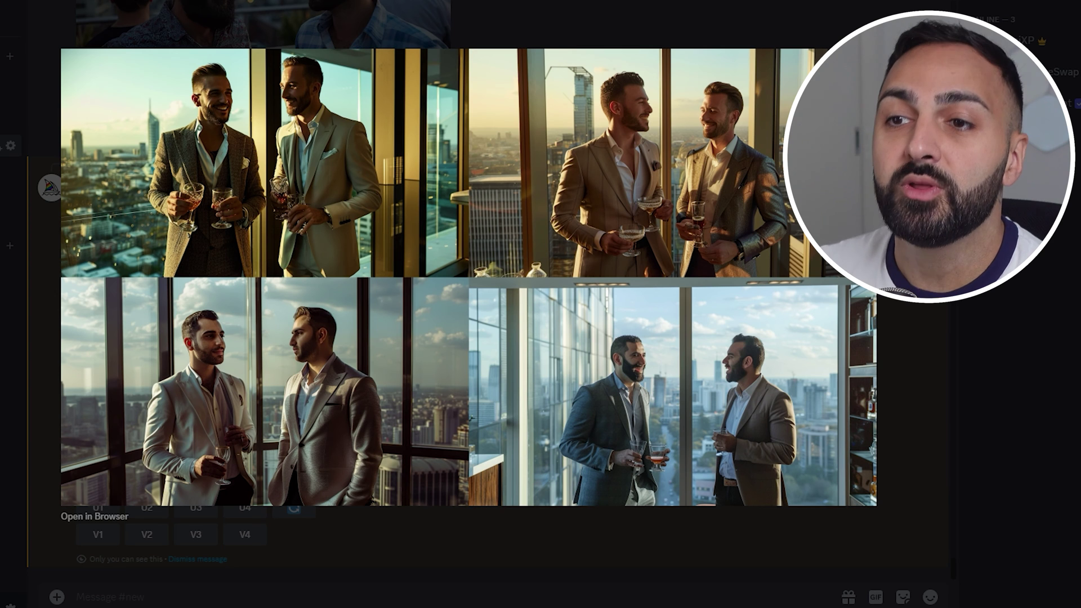